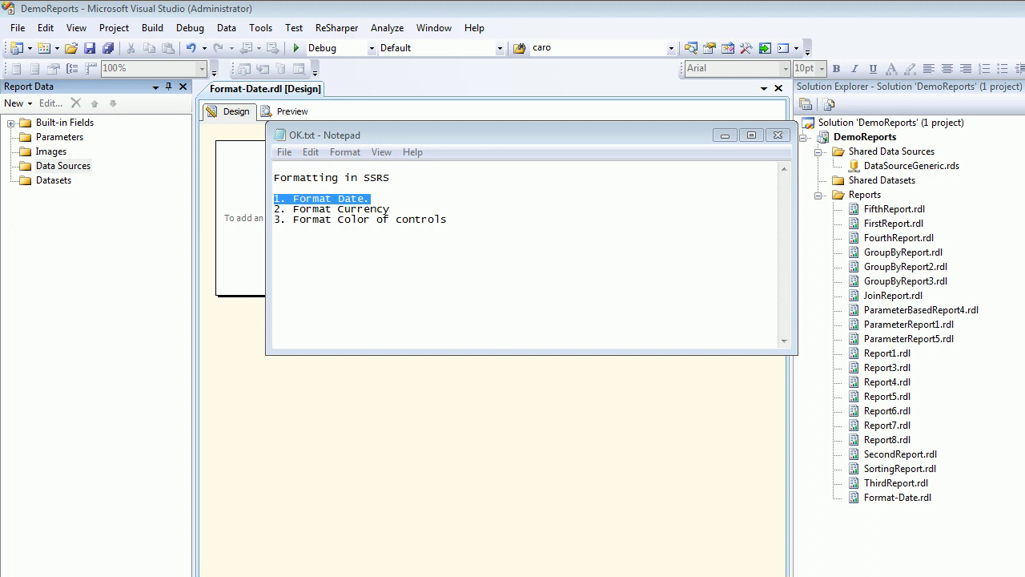
Switch from Notepad back to the DemoReports project in Visual Studio
key("alt+Tab")
Add a new Report item named Report-Format-Date.rdl to the Reports folder
right_click(865, 194)
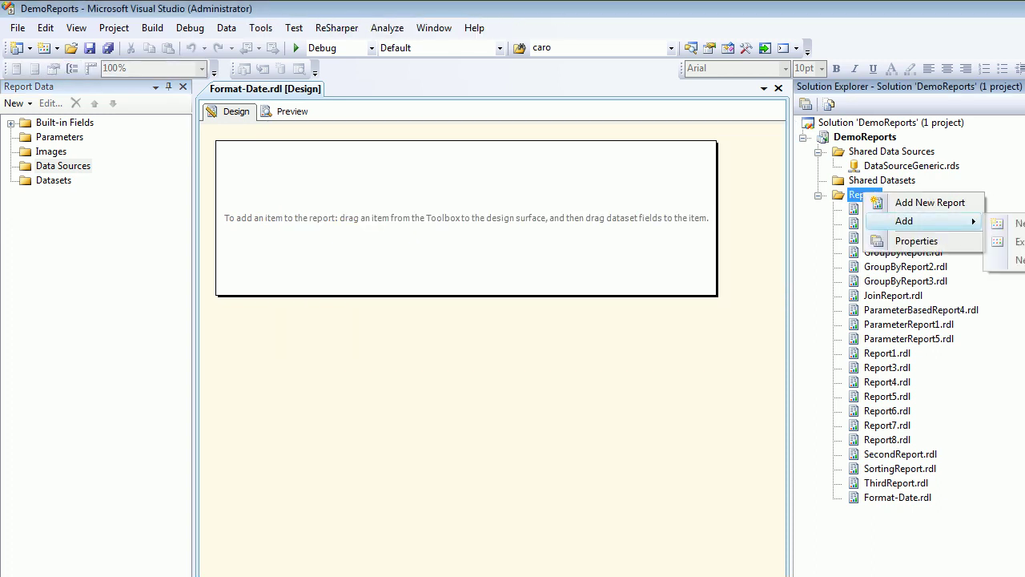
left_click(1013, 223)
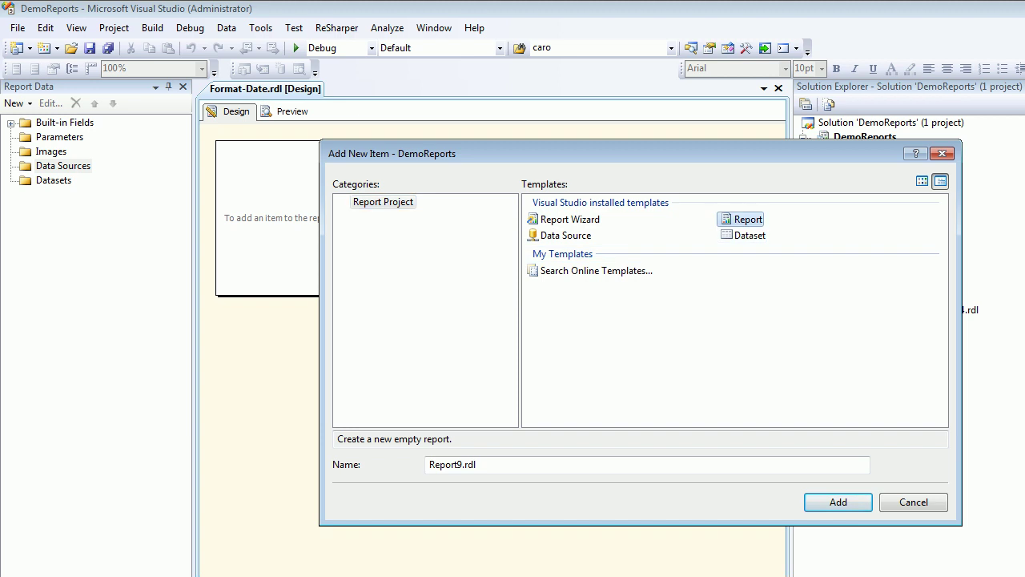
left_click(465, 465)
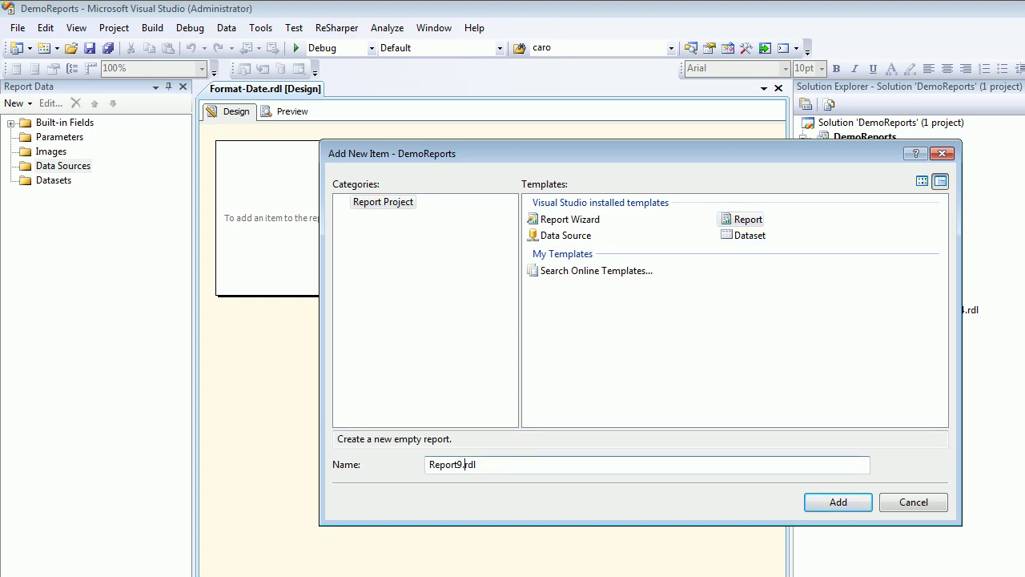
key("BackSpace")
type("-Fo")
type("rmat-Date")
key("Return")
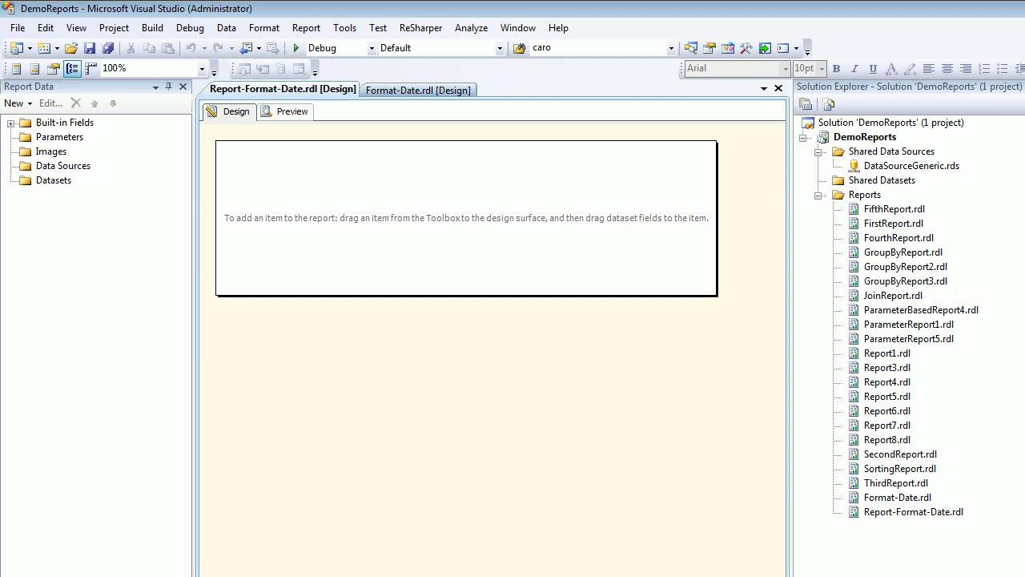
Start adding a new dataset from the report's Datasets node
right_click(53, 181)
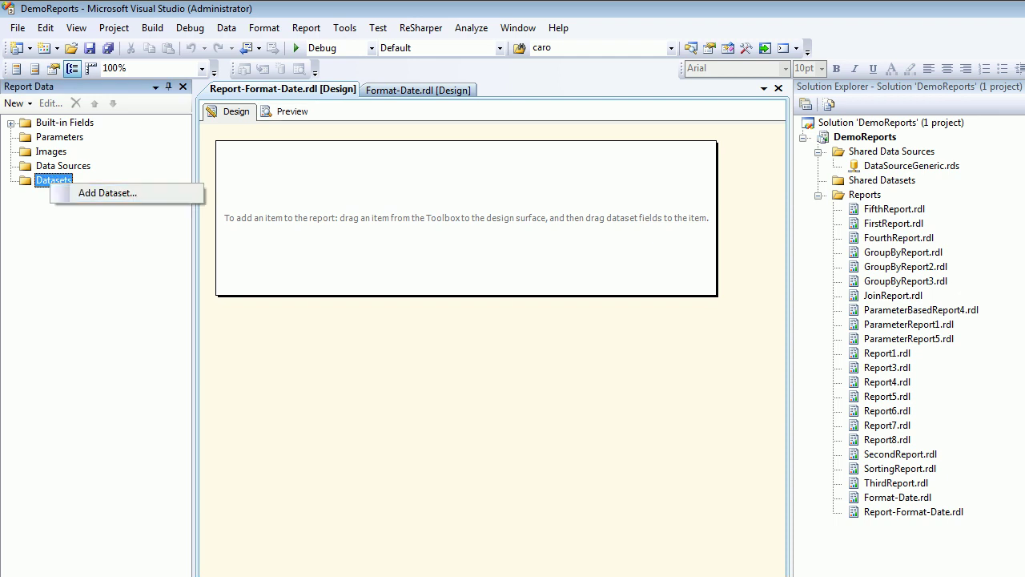
left_click(911, 165)
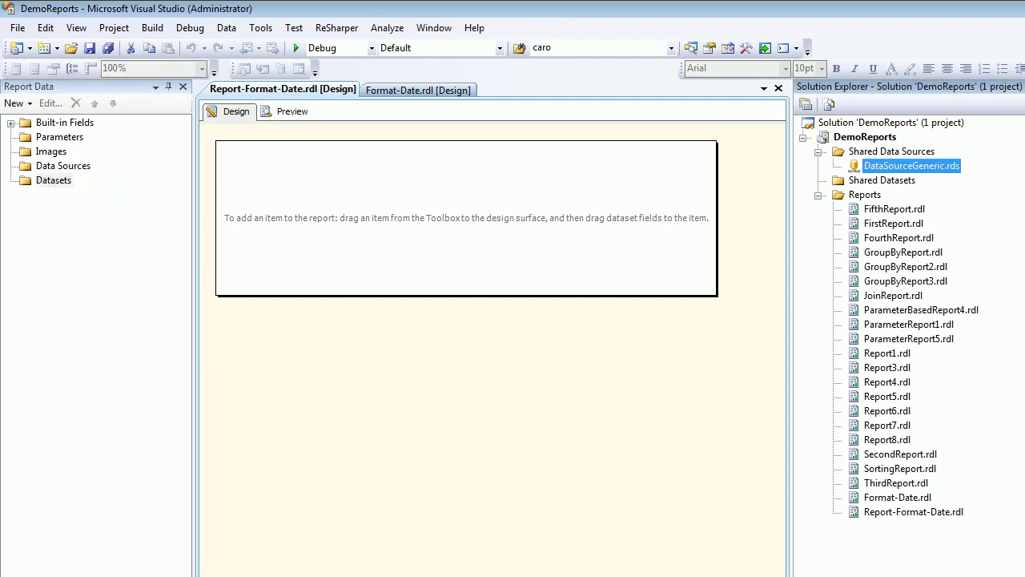
left_click(891, 152)
key("Down")
right_click(53, 180)
left_click(104, 192)
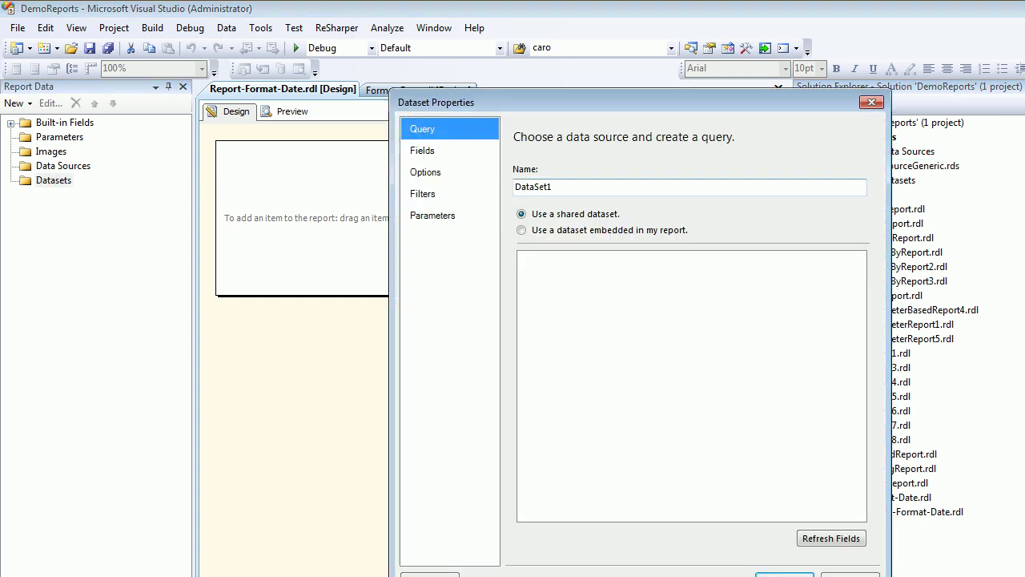
Name the dataset DataSetFormatDate, make it embedded, and begin a new data source
key("Tab")
key("End")
key("BackSpace")
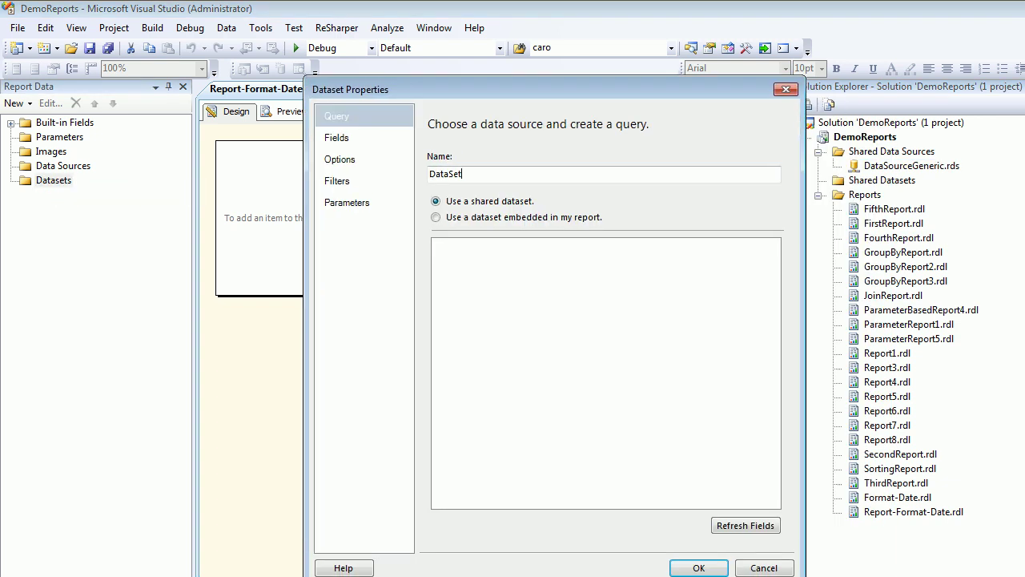
type("FormatDate")
key("Tab")
key("Down")
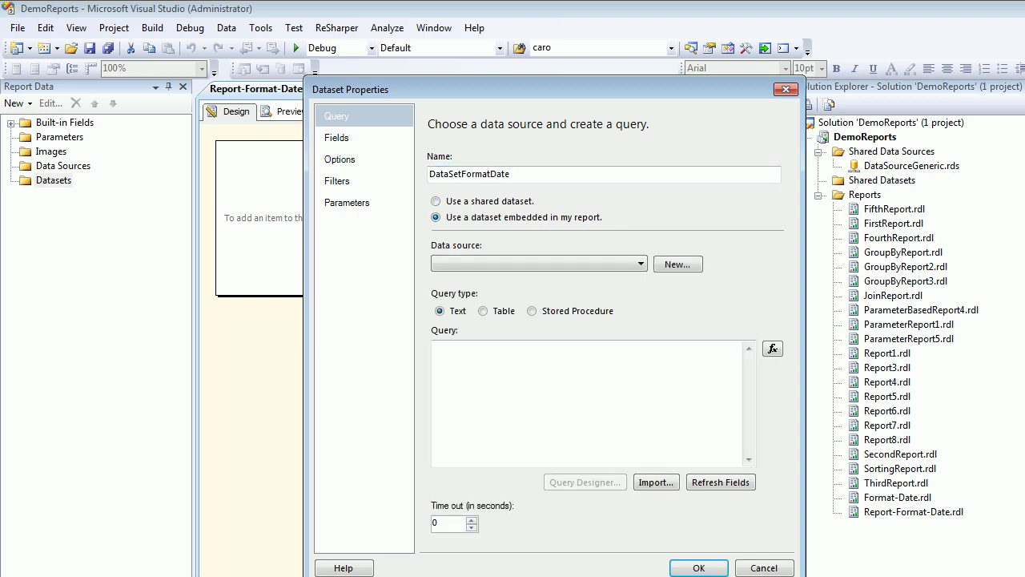
key("Tab")
key("Tab")
key("space")
Reference the shared DataSourceGeneric and name the new data source DataSourceGeneric
key("Tab")
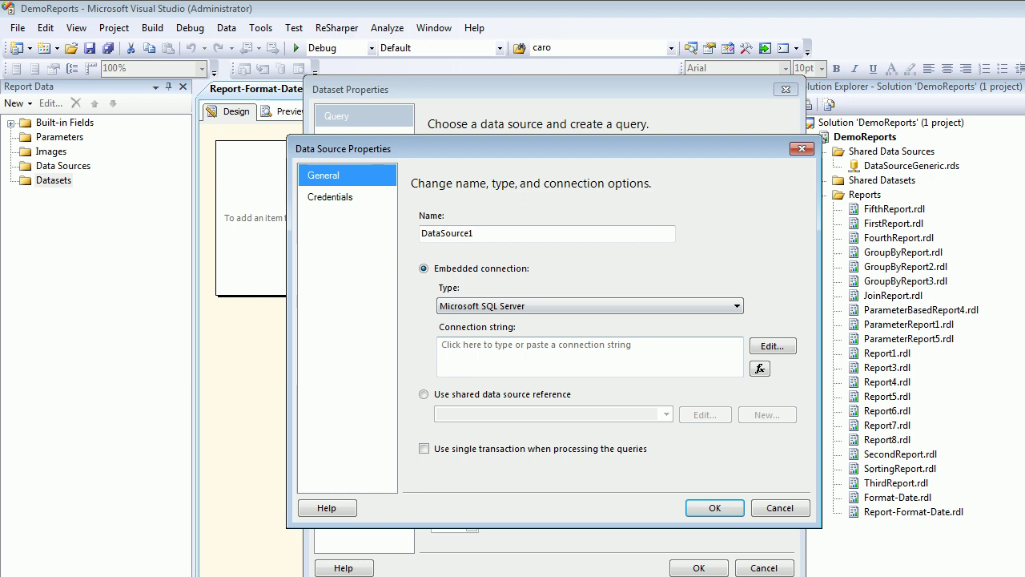
key("Down")
key("alt+Down")
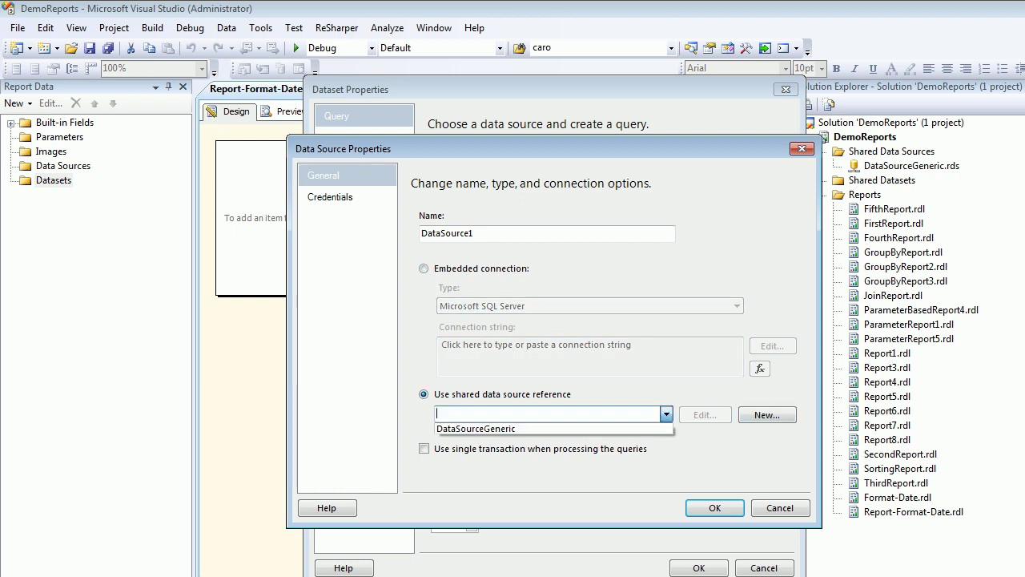
key("Down")
key("Return")
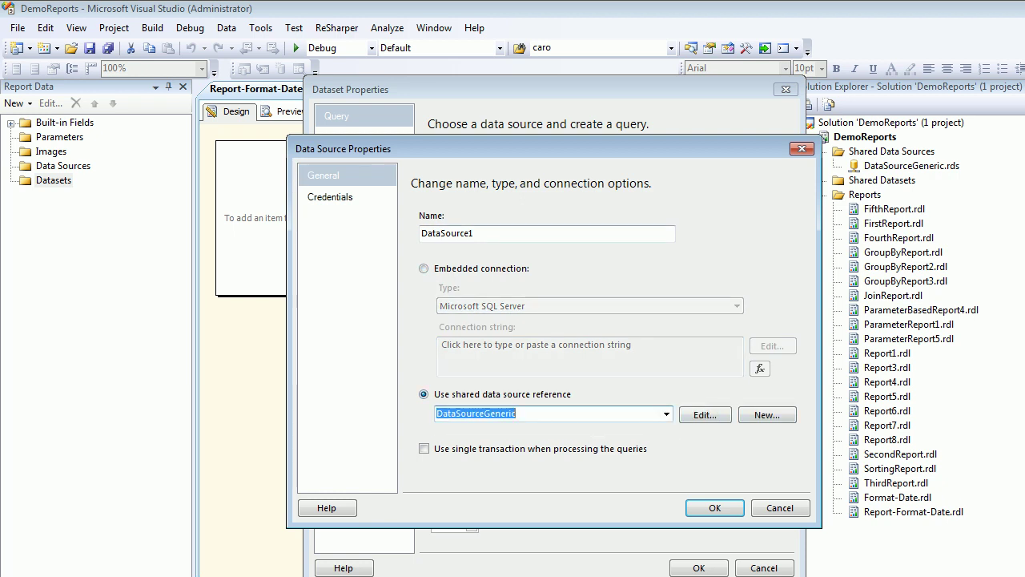
key("shift+Tab")
key("shift+Tab")
key("BackSpace")
type("Gene")
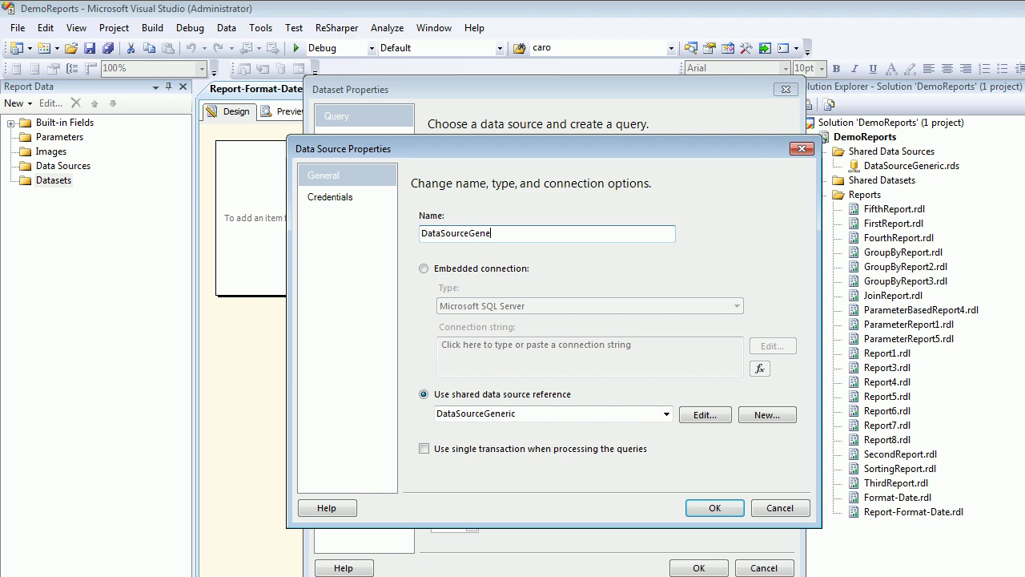
type("ric")
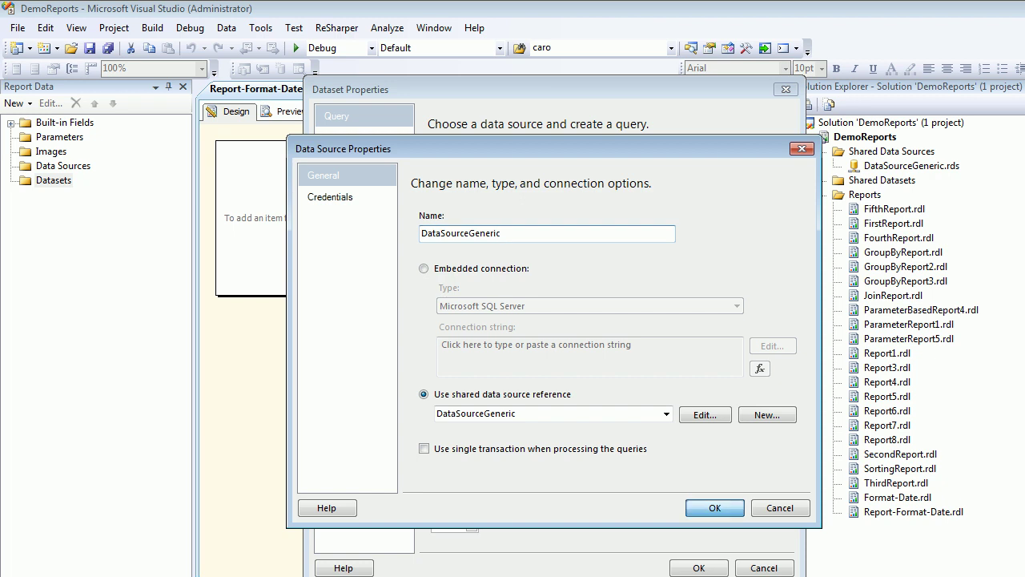
key("Return")
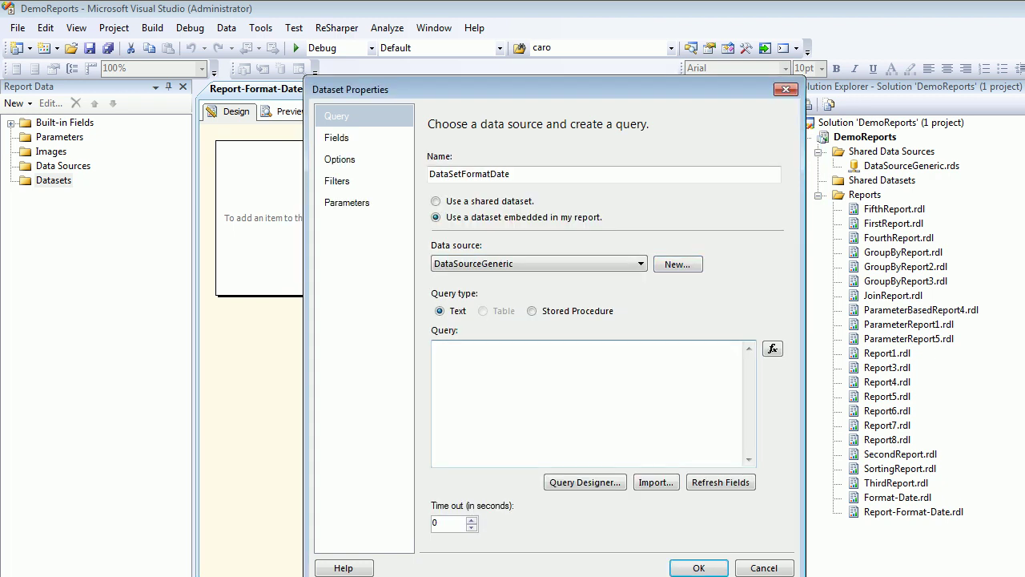
Add the Employees, Orders, Order Details and Products tables in the maximized query designer
left_click(585, 481)
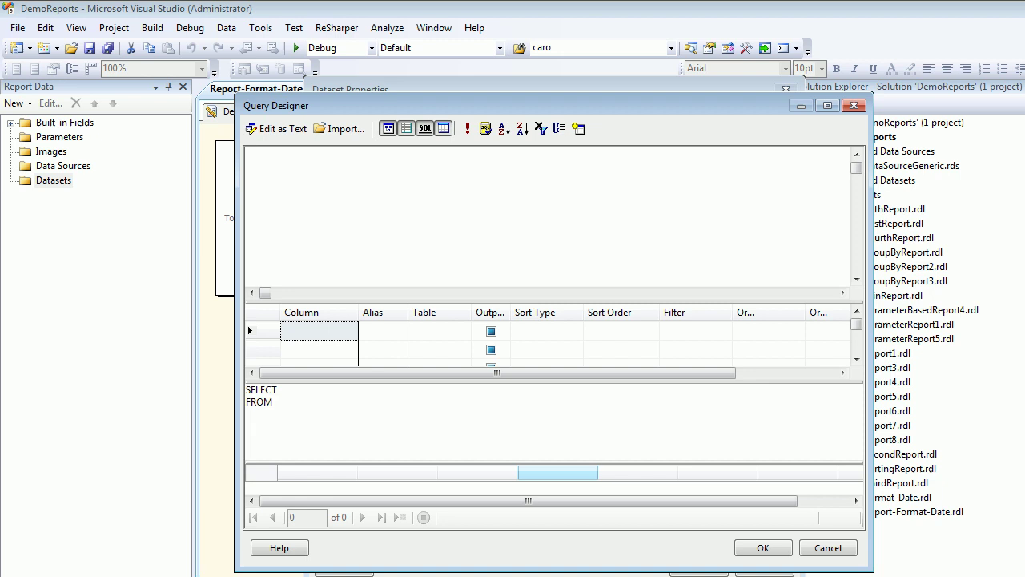
double_click(293, 104)
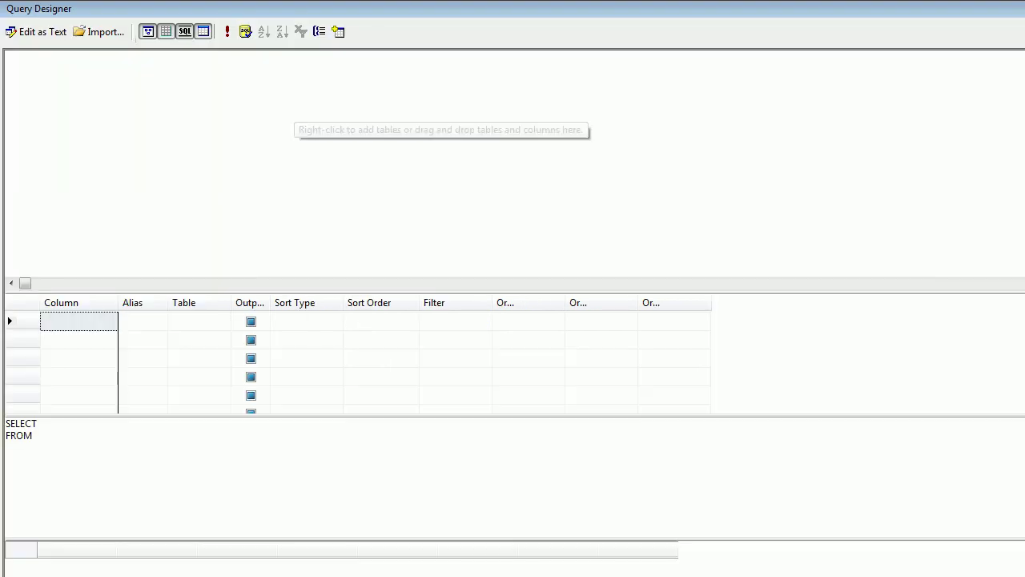
right_click(89, 126)
left_click(141, 219)
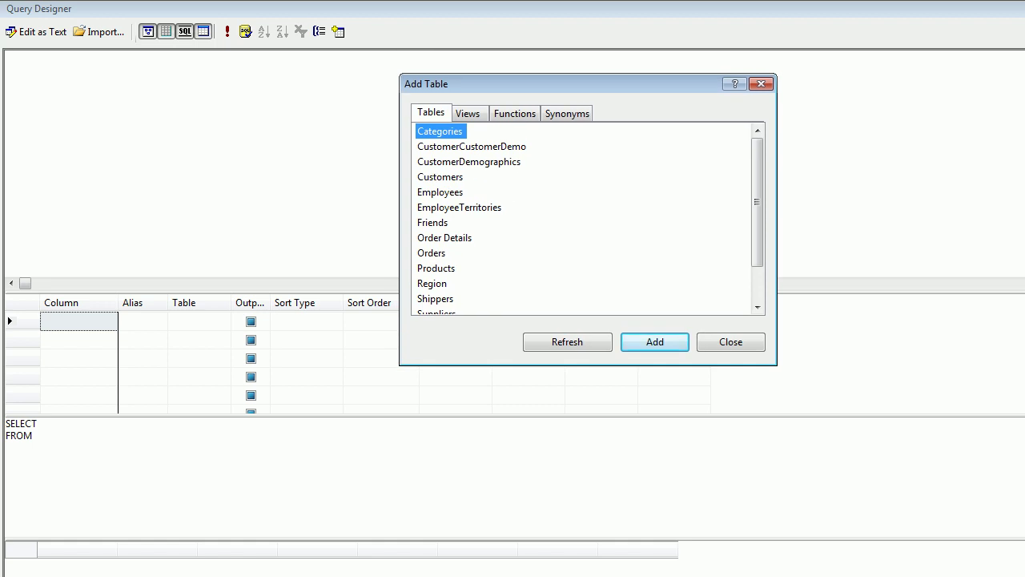
key("e")
left_click(445, 238, "ctrl")
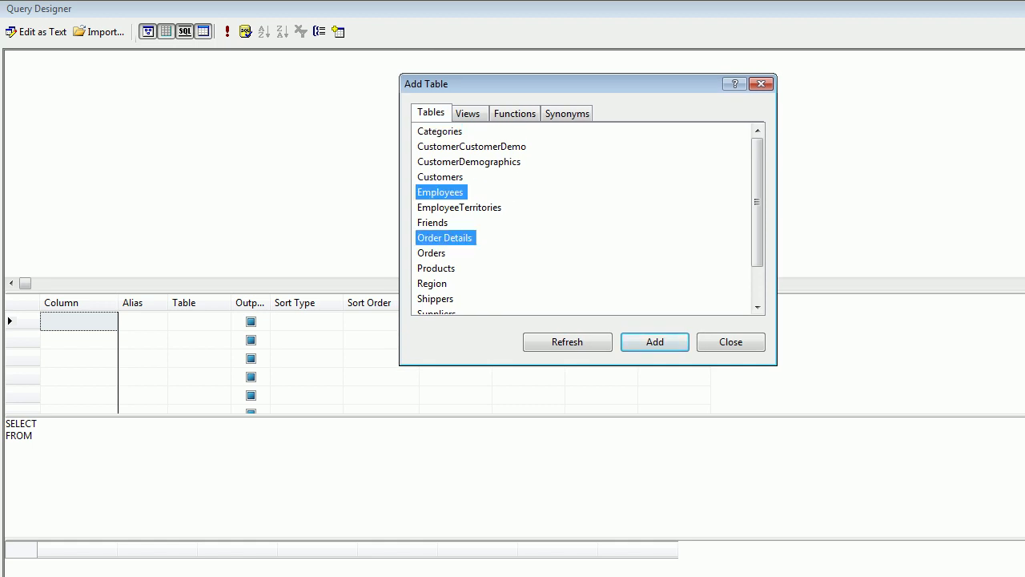
left_click(436, 269, "ctrl")
key("Return")
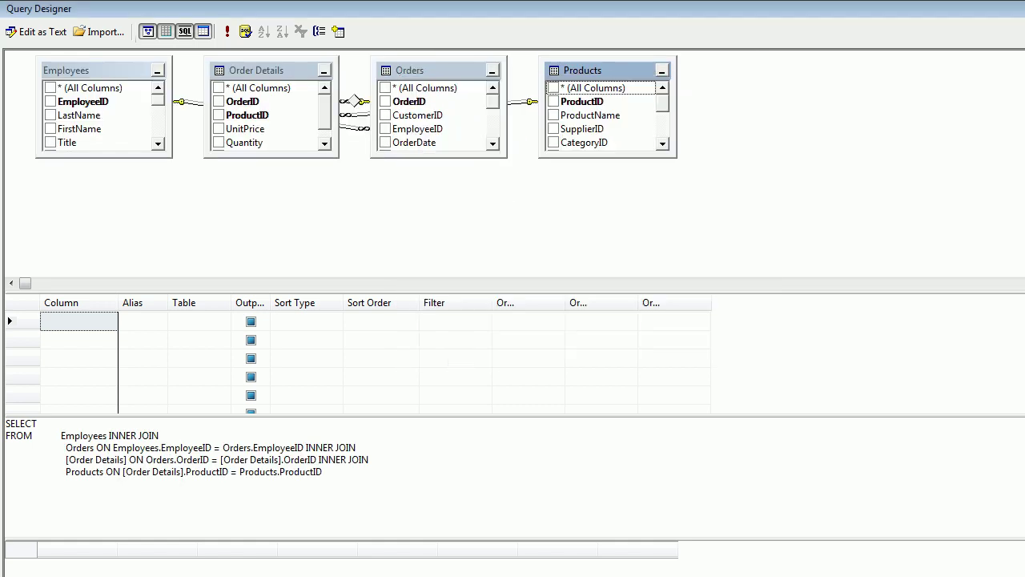
Rearrange the Order Details, Products and Employees tables in the diagram pane
left_click_drag(256, 69, 239, 149)
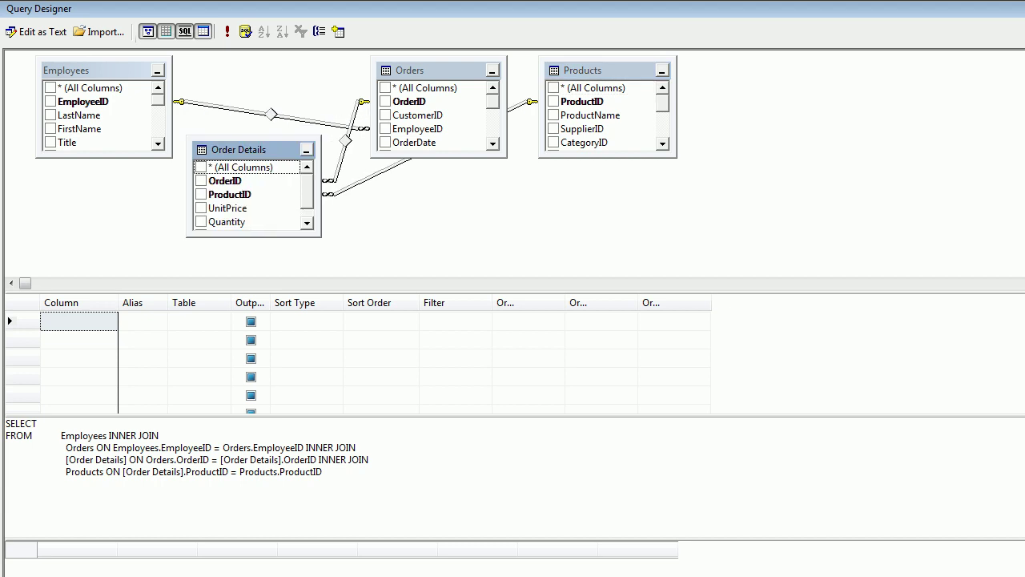
left_click_drag(592, 71, 591, 152)
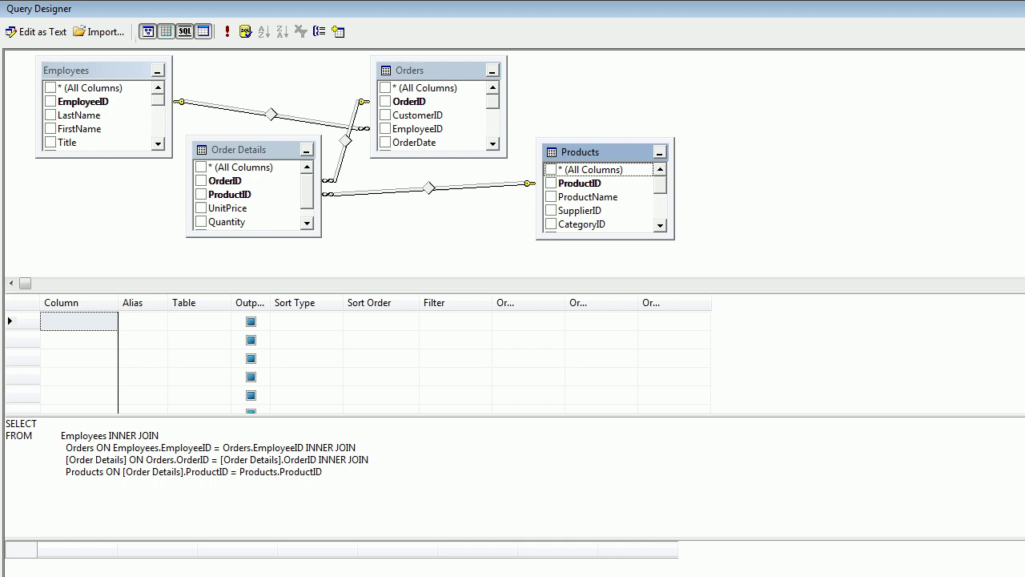
left_click_drag(80, 71, 54, 72)
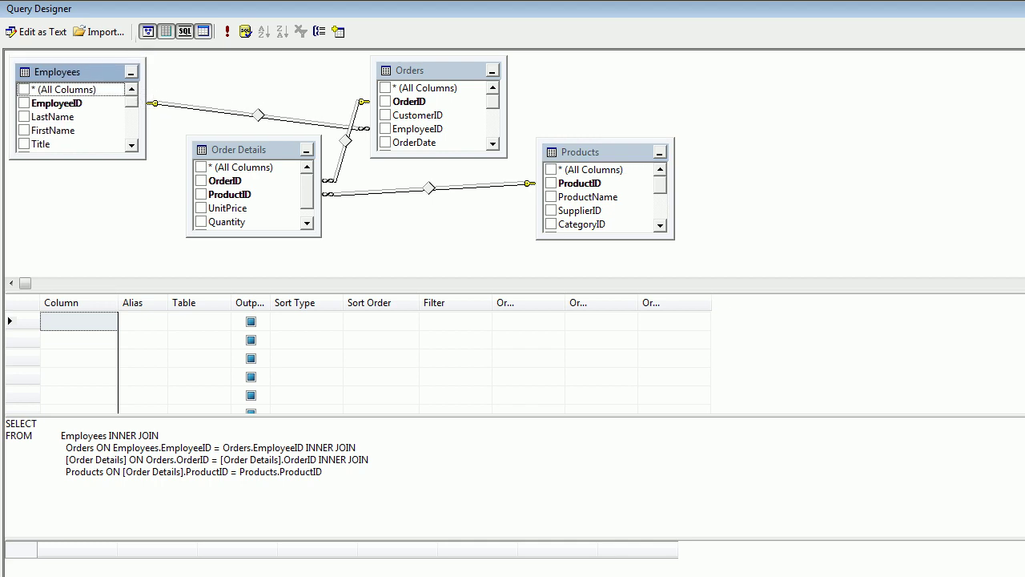
Select ProductName, OrderDate, UnitPrice and Quantity as output columns and test-run the query
left_click(551, 196)
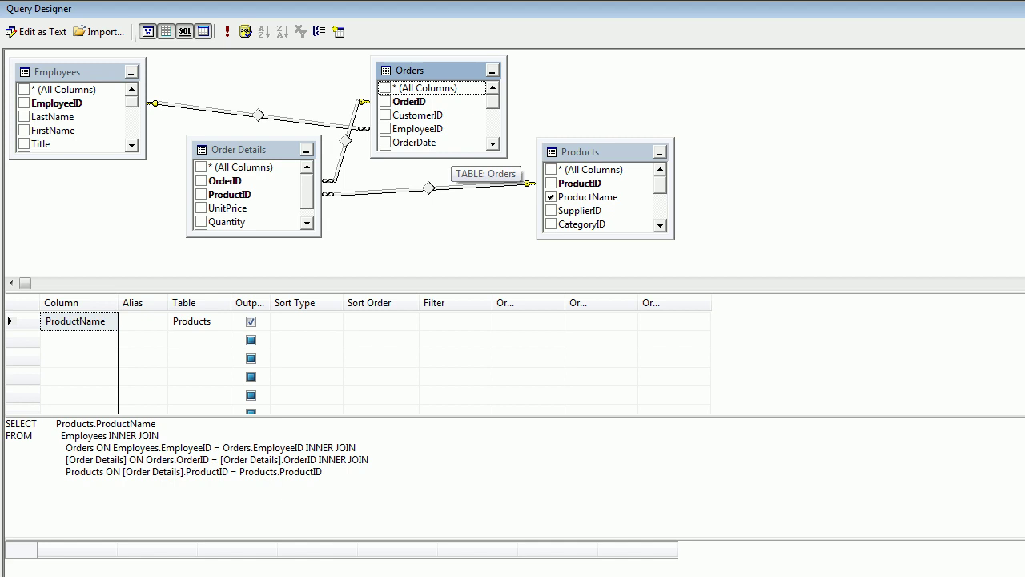
left_click_drag(438, 157, 438, 205)
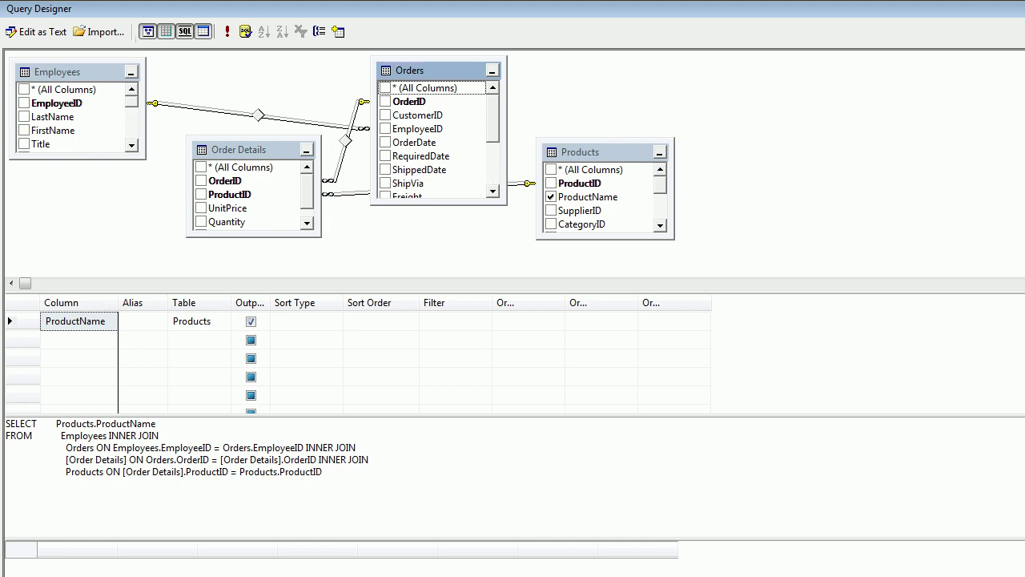
left_click(386, 141)
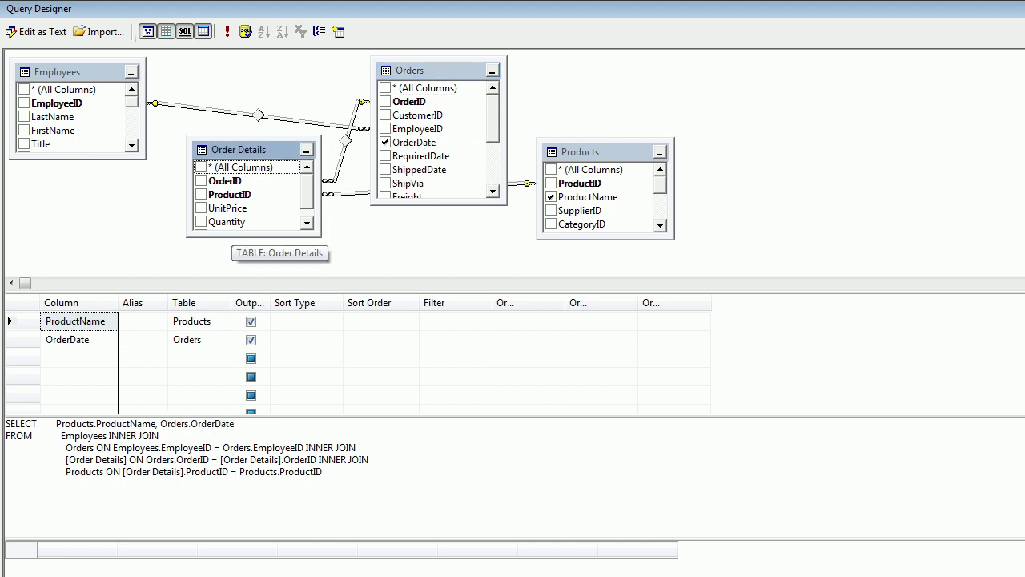
left_click_drag(253, 237, 253, 247)
left_click(201, 208)
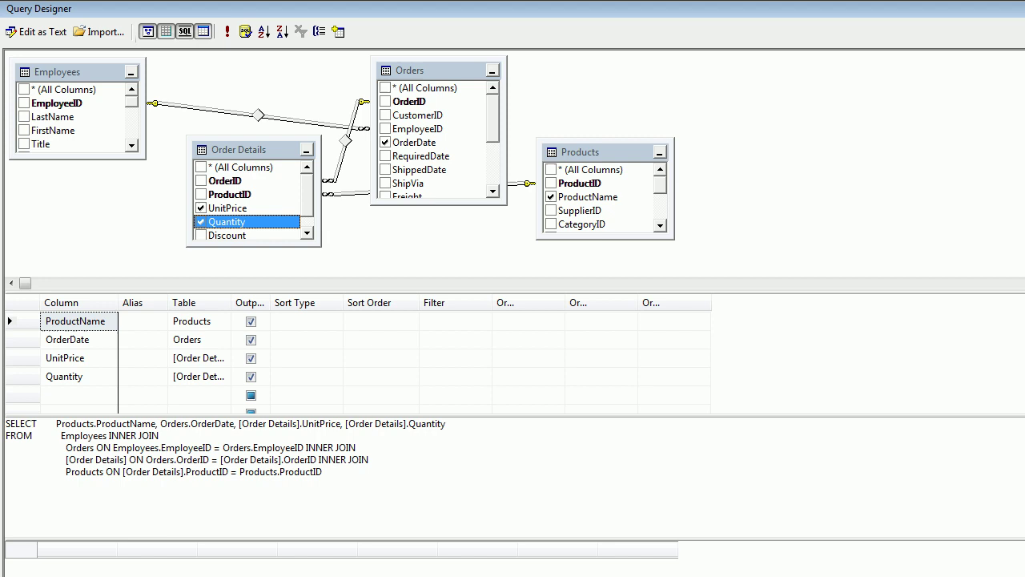
left_click(227, 32)
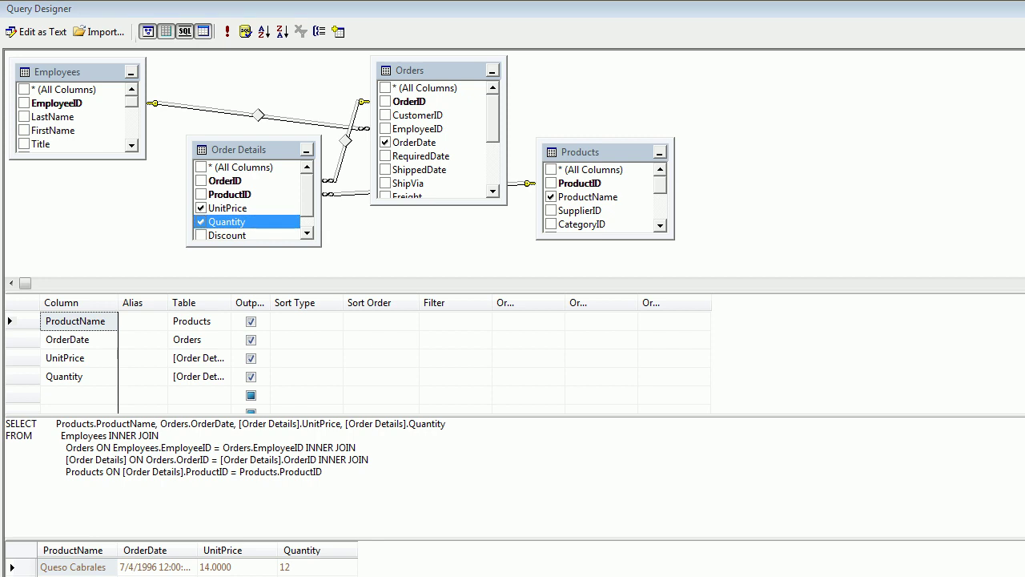
Close the query designer and confirm DataSetFormatDate with its four fields
key("Return")
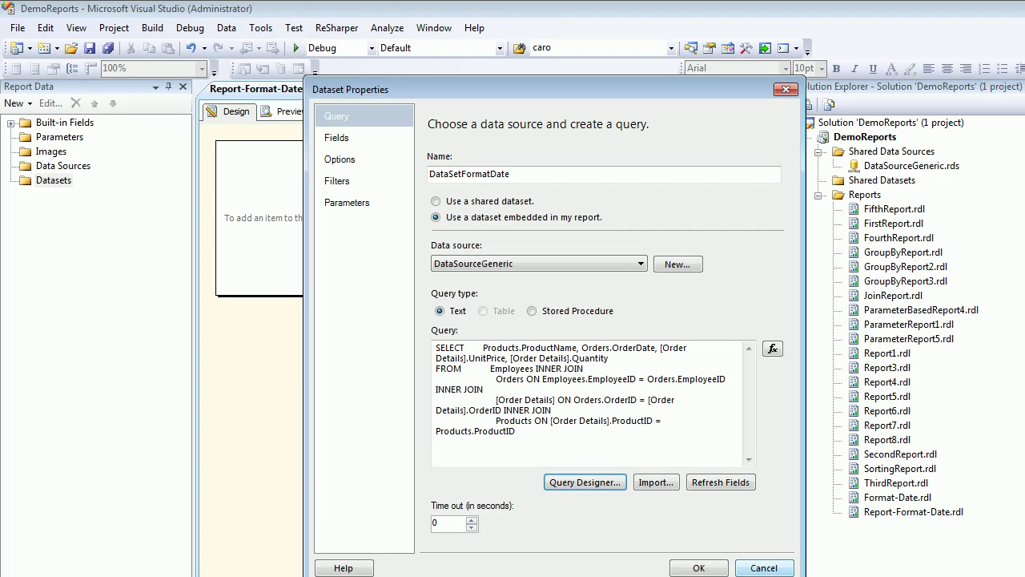
left_click(698, 566)
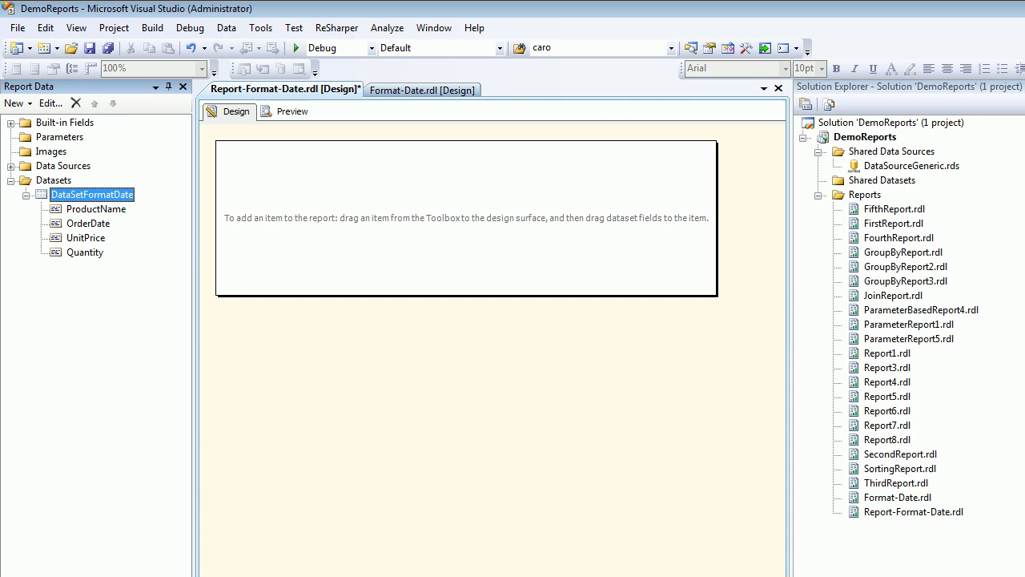
key("alt+Tab")
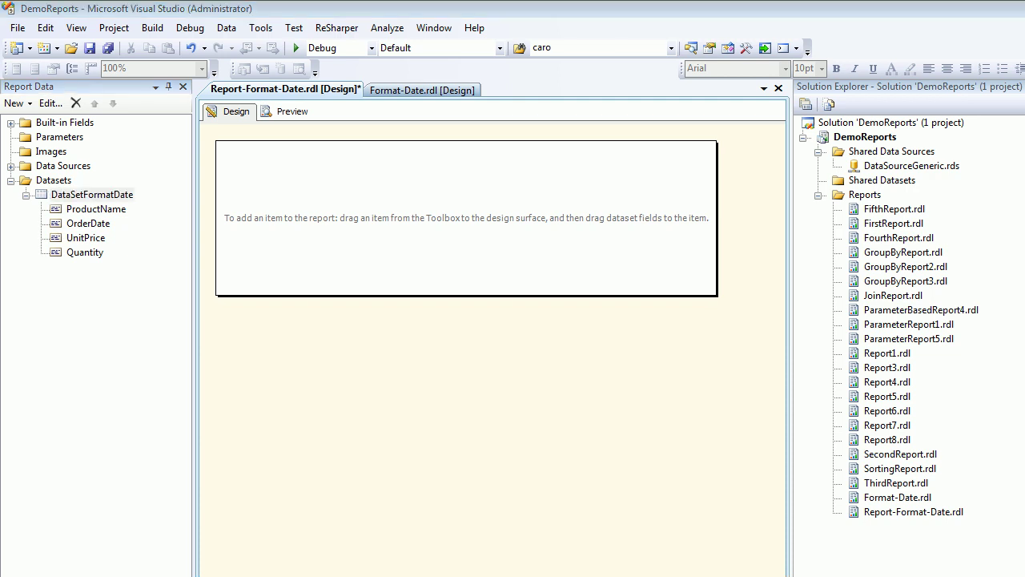
key("alt+Tab")
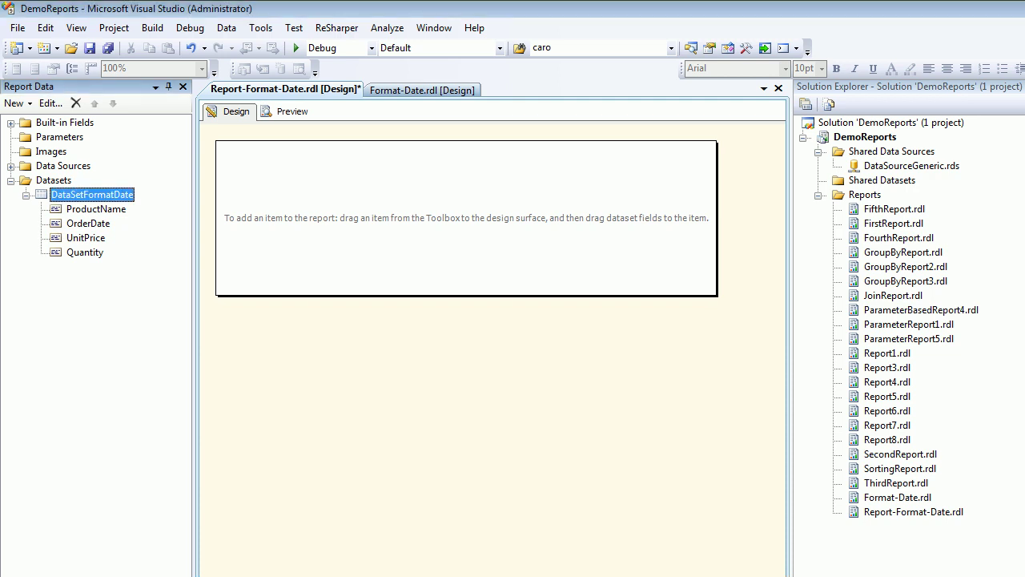
left_click(76, 27)
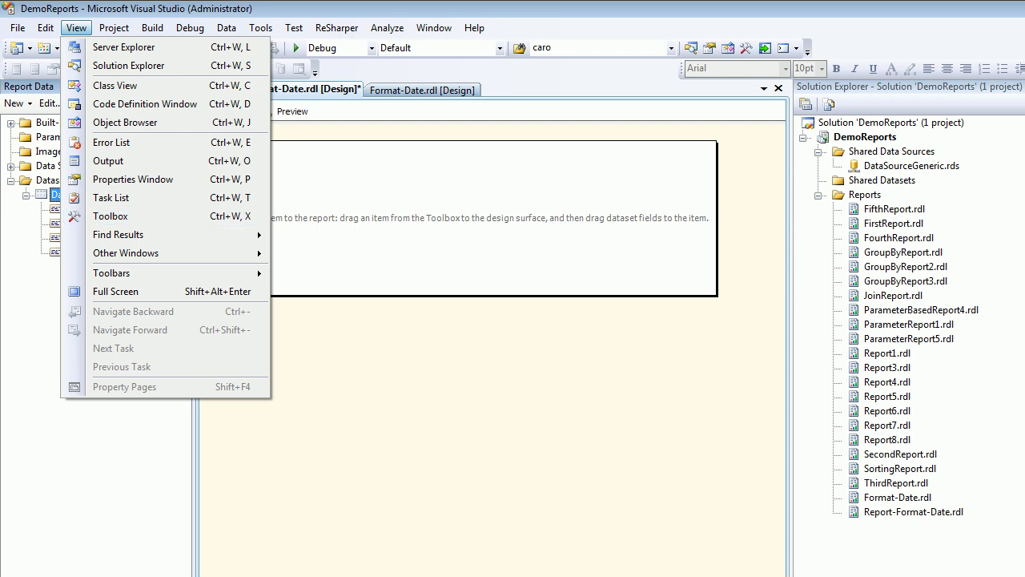
Insert a table with ProductName, OrderDate and UnitPrice columns, plus an added Quantity column
left_click(109, 216)
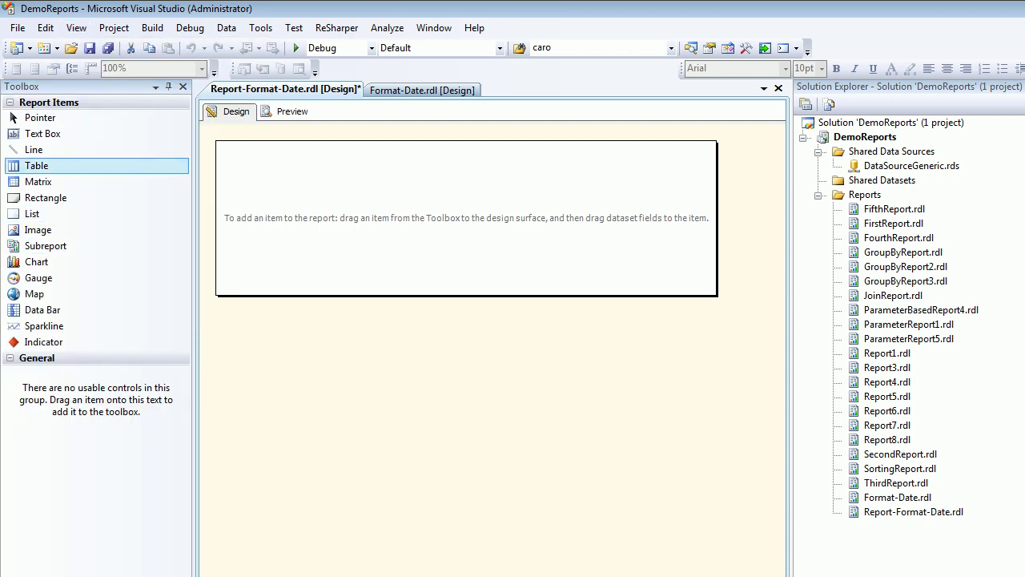
left_click_drag(36, 164, 248, 184)
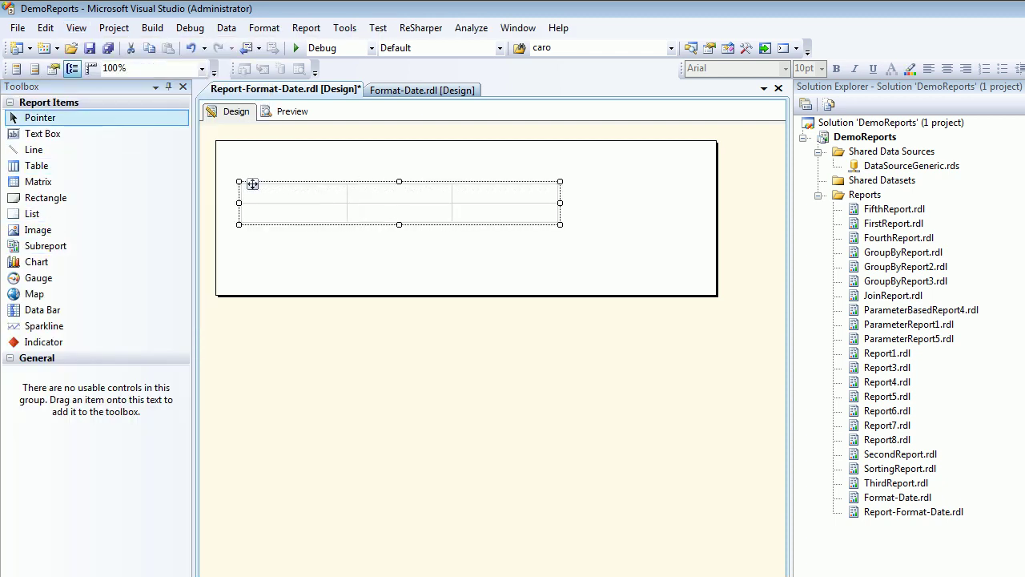
key("ctrl+alt+d")
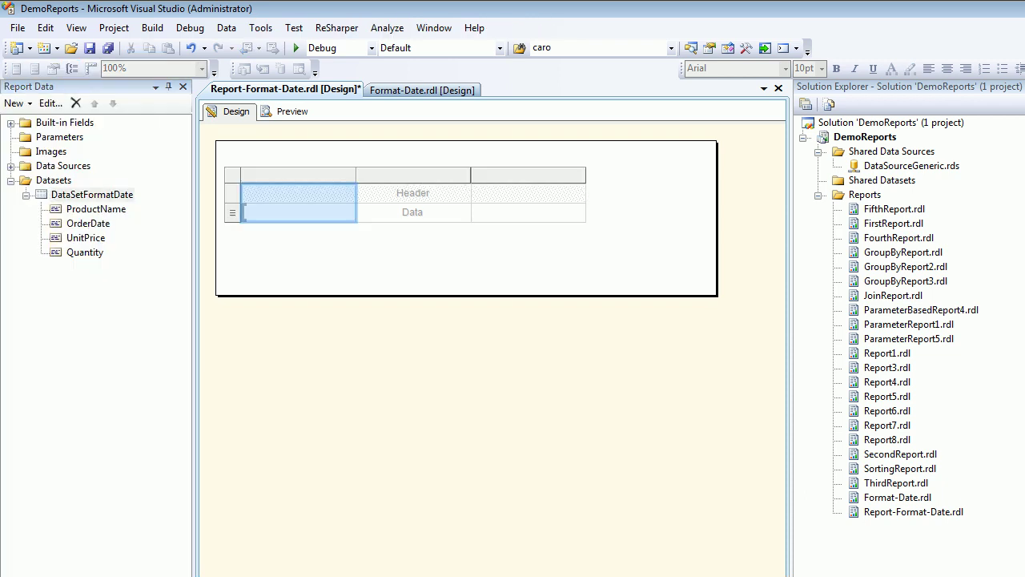
left_click_drag(96, 209, 296, 211)
left_click_drag(88, 222, 413, 212)
left_click_drag(85, 238, 528, 212)
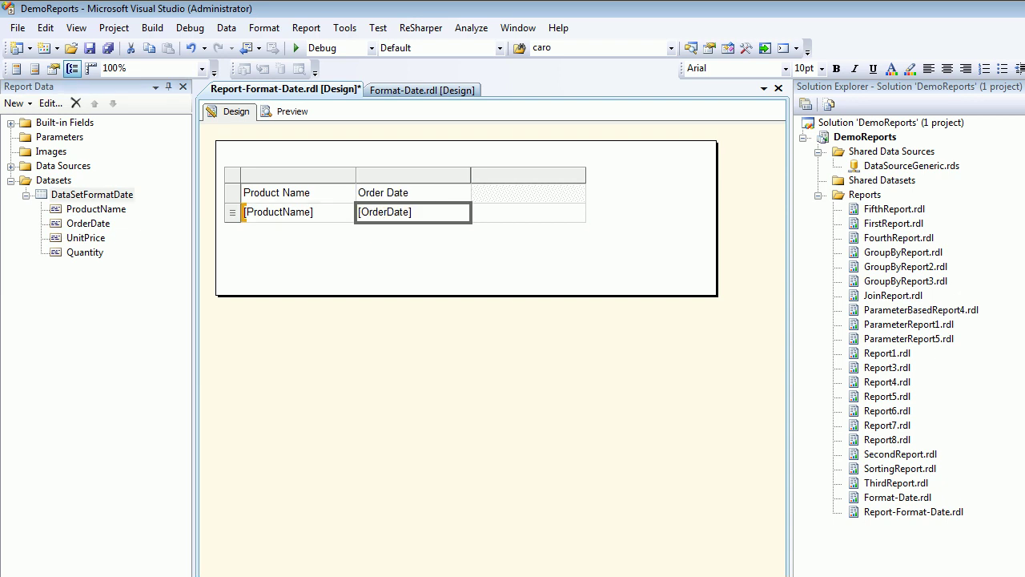
right_click(538, 176)
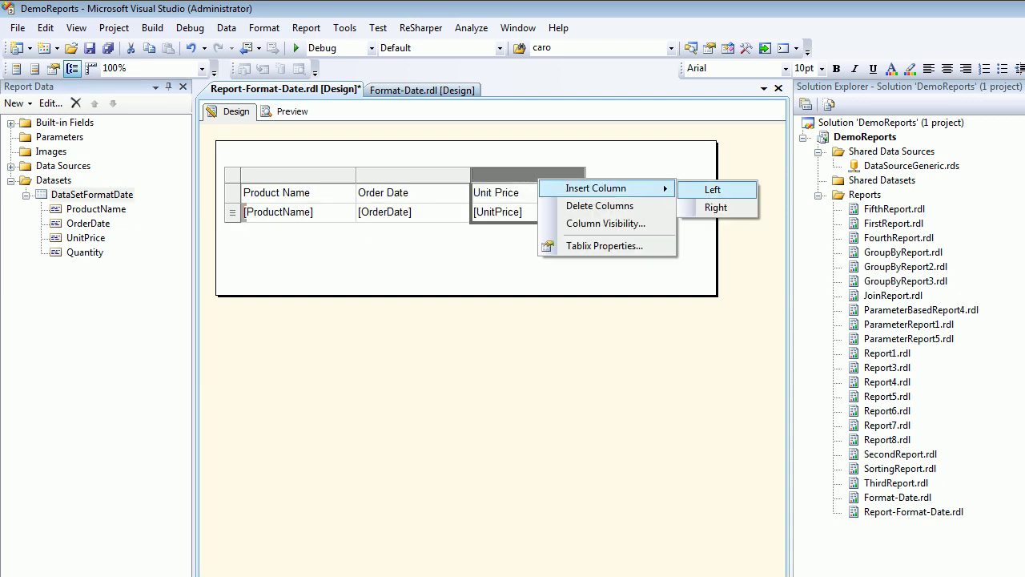
left_click(715, 206)
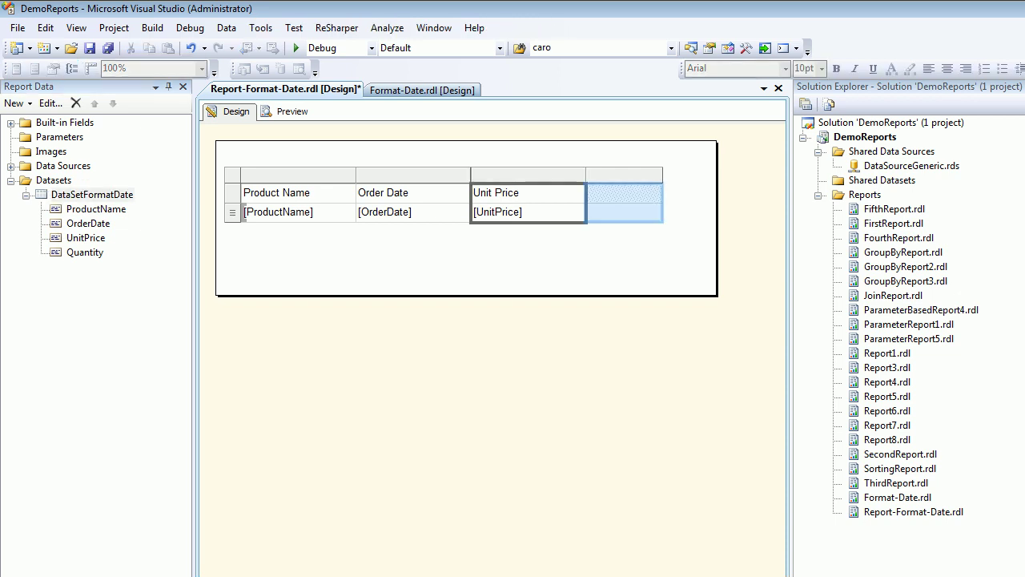
left_click_drag(85, 252, 624, 211)
Give the header row a blue background and save the report
left_click(231, 192)
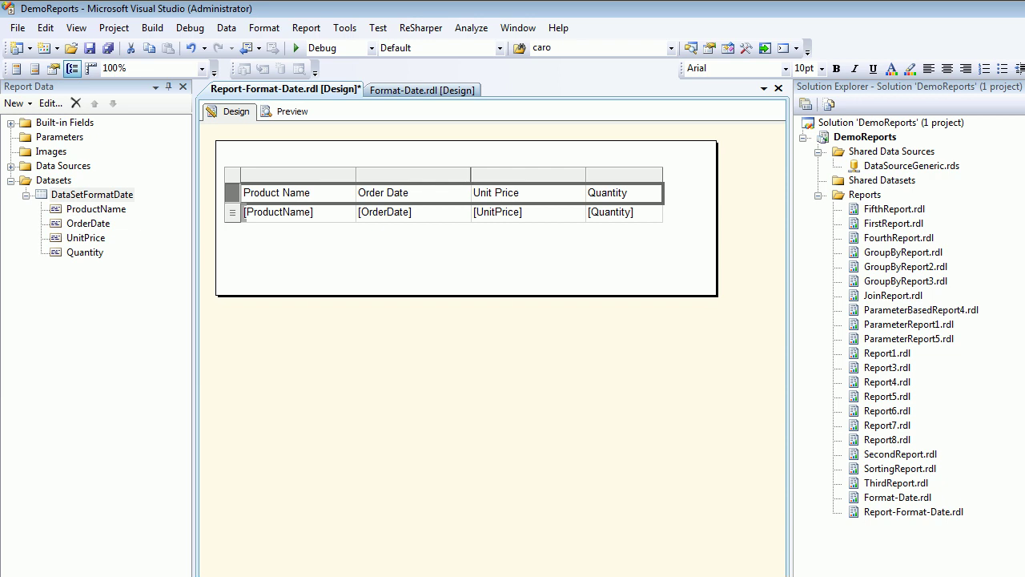
key("F4")
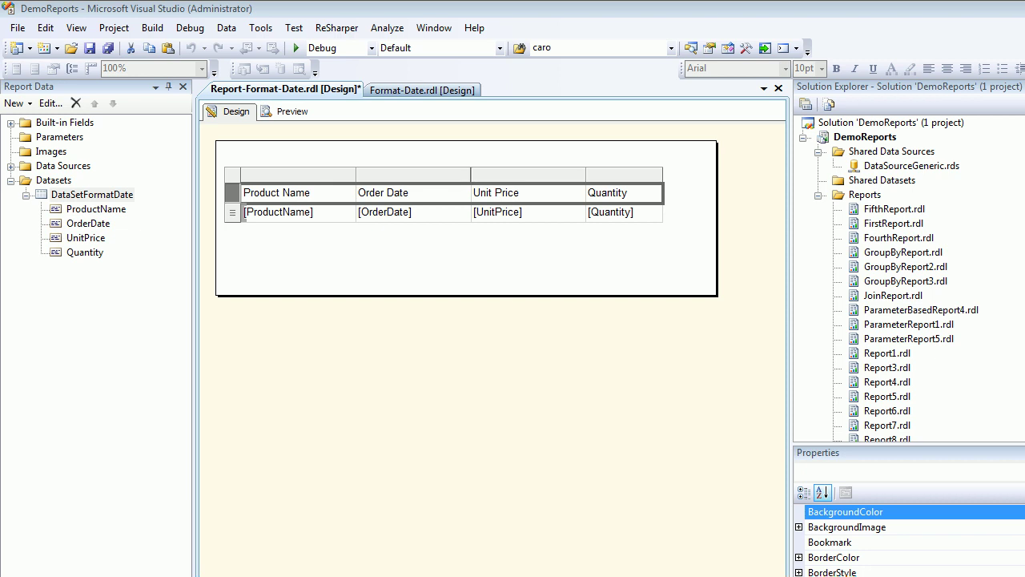
key("ctrl+s")
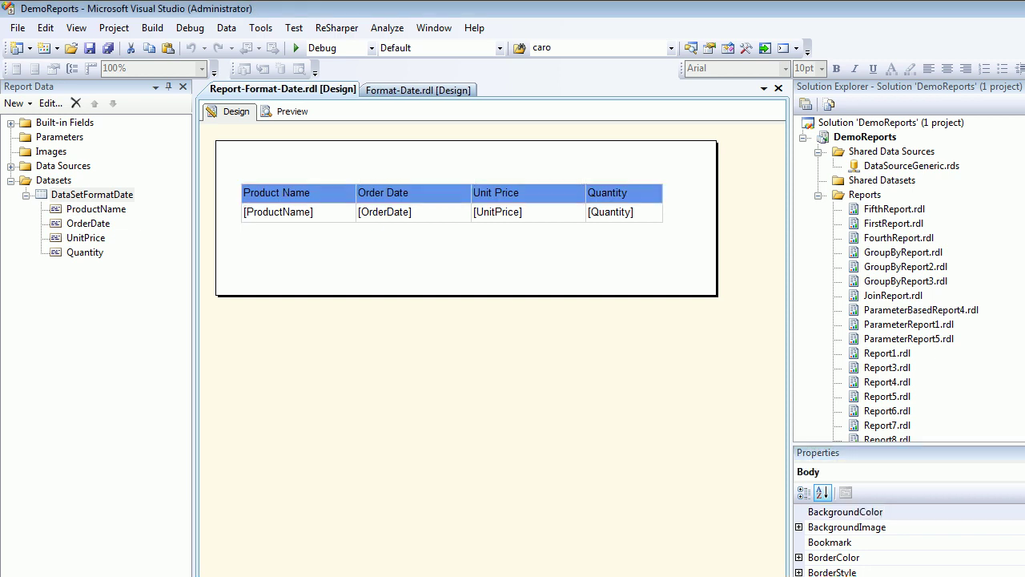
Preview the rendered table, where dates appear as full date-time values
left_click(298, 211)
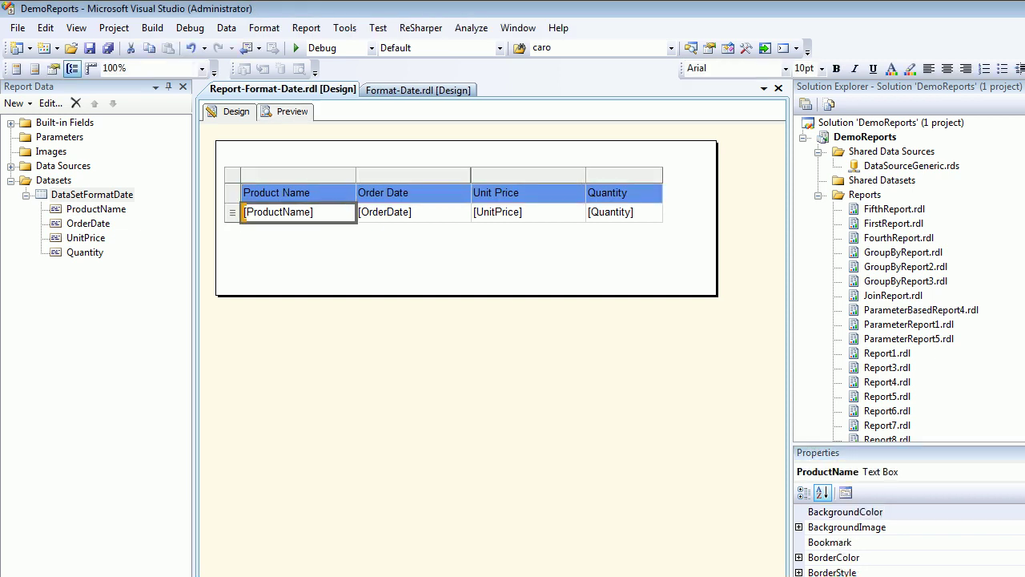
left_click(288, 111)
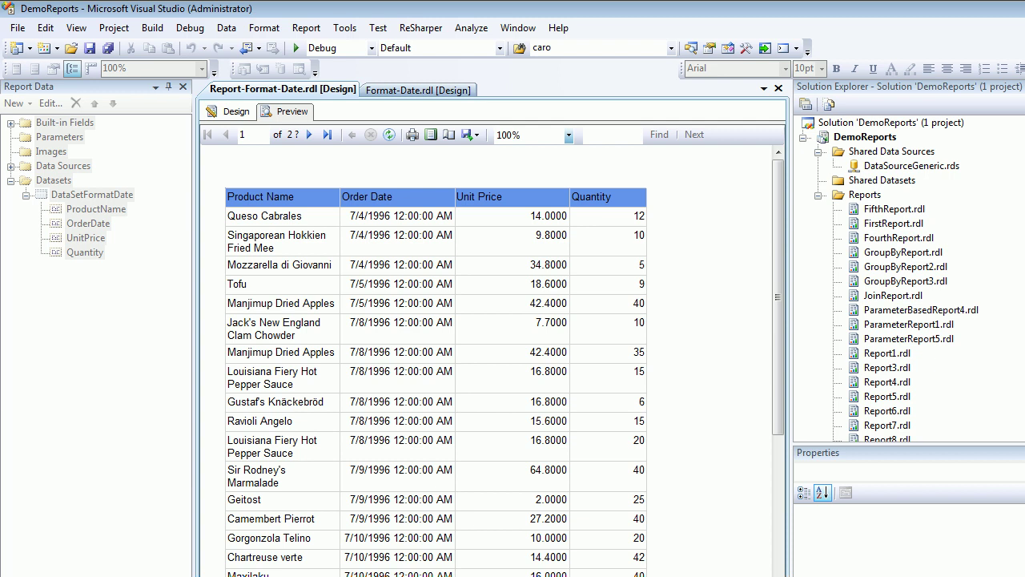
Return to Design view and select the OrderDate cell in the table
left_click(232, 112)
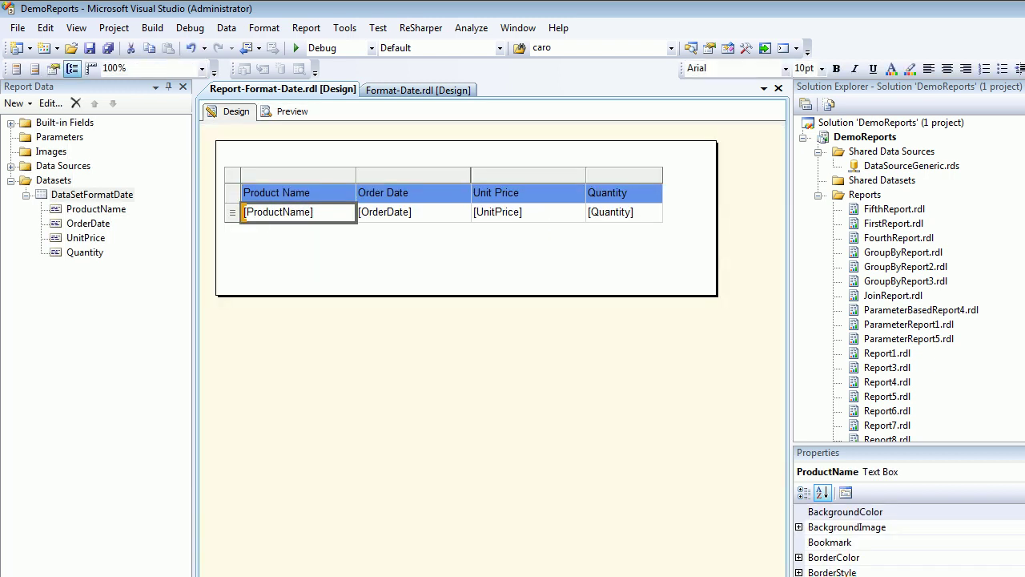
left_click(401, 212)
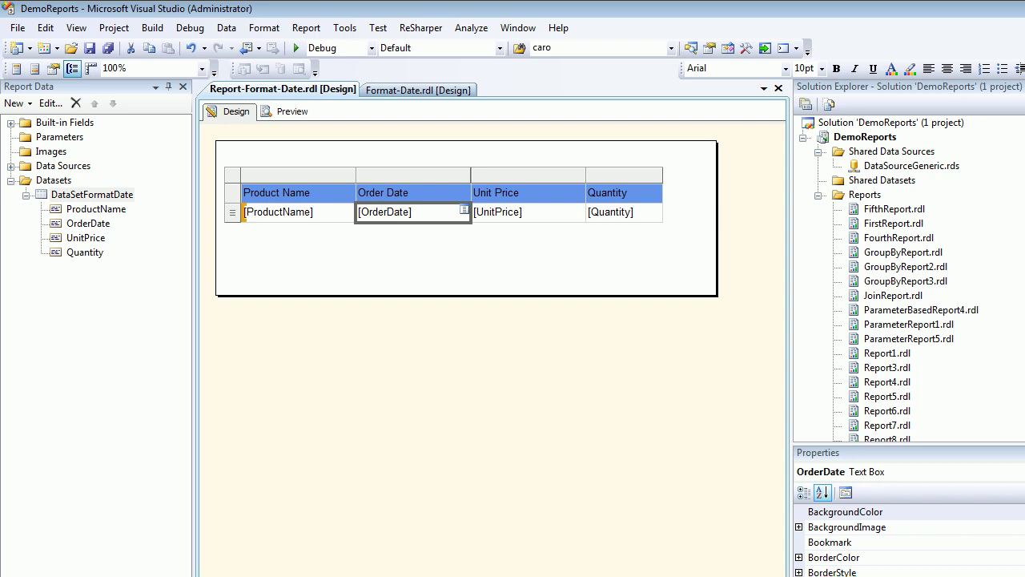
double_click(497, 212)
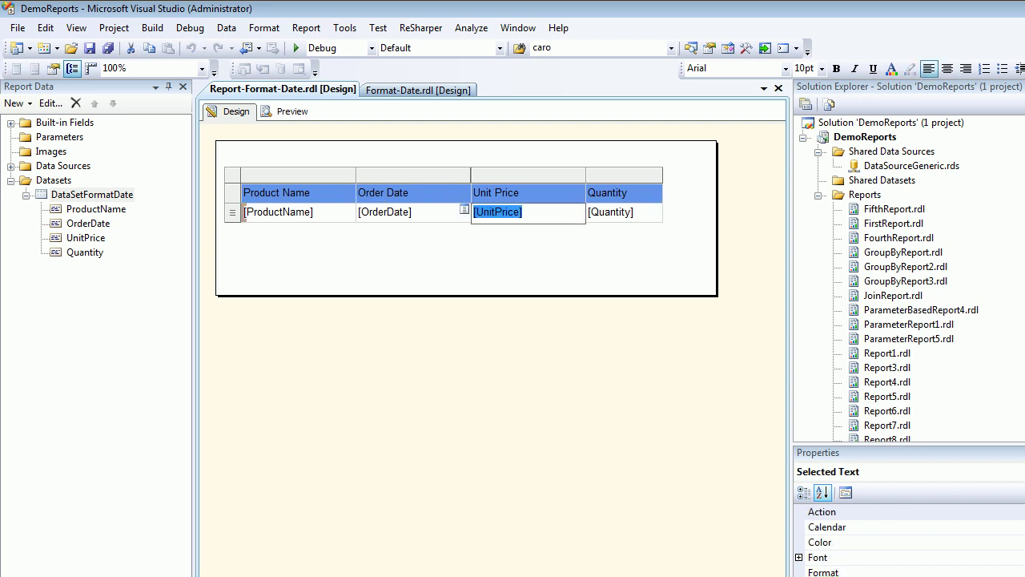
double_click(384, 212)
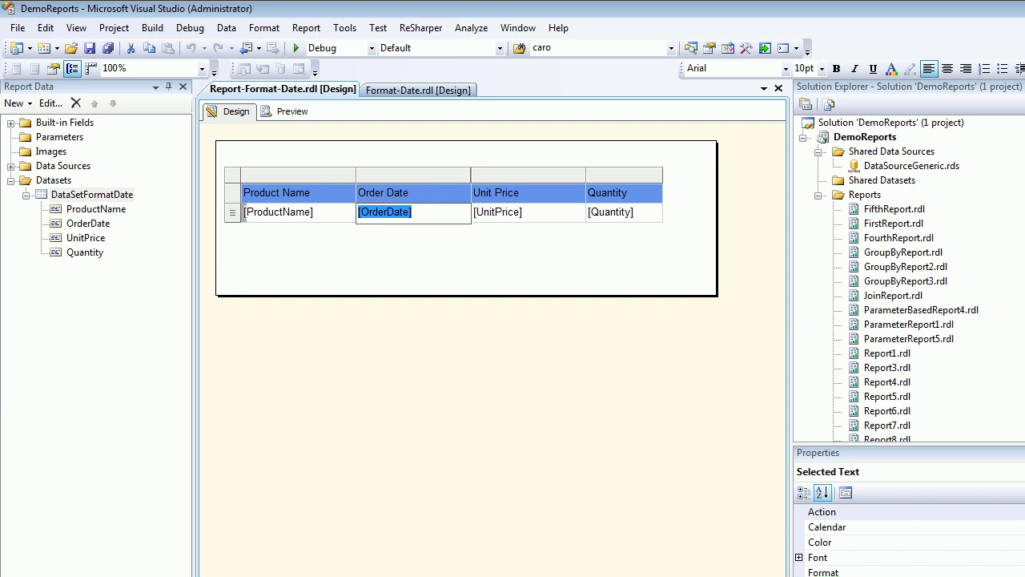
key("Escape")
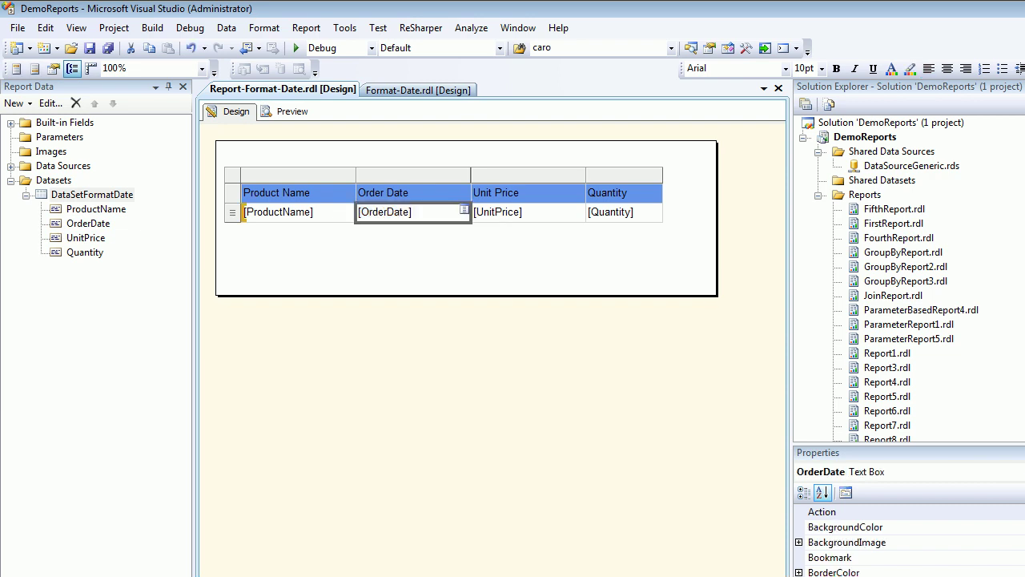
Format the OrderDate text box with the 31 Jan 2000 date format
right_click(404, 215)
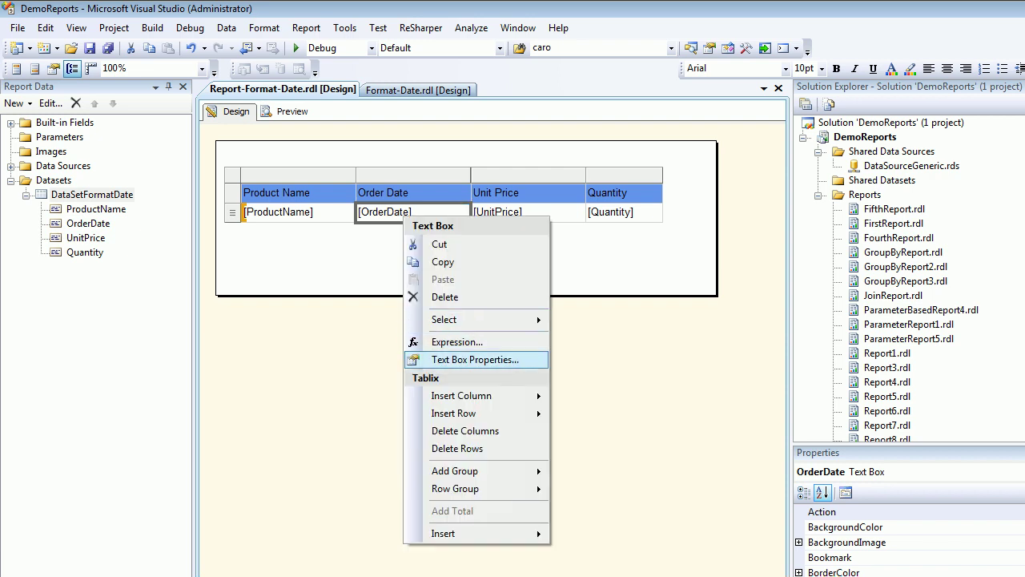
left_click(475, 360)
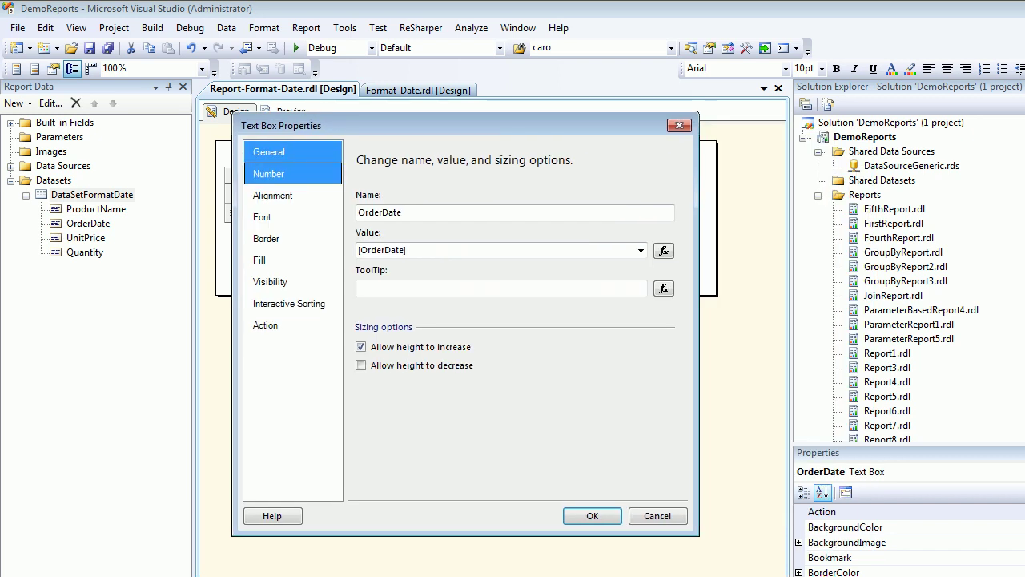
left_click(268, 173)
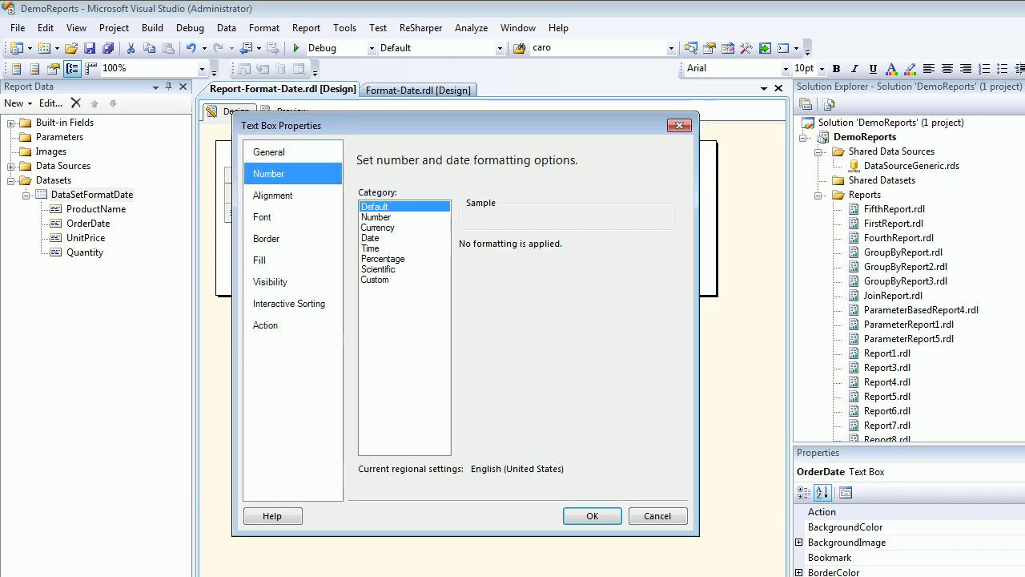
left_click(370, 238)
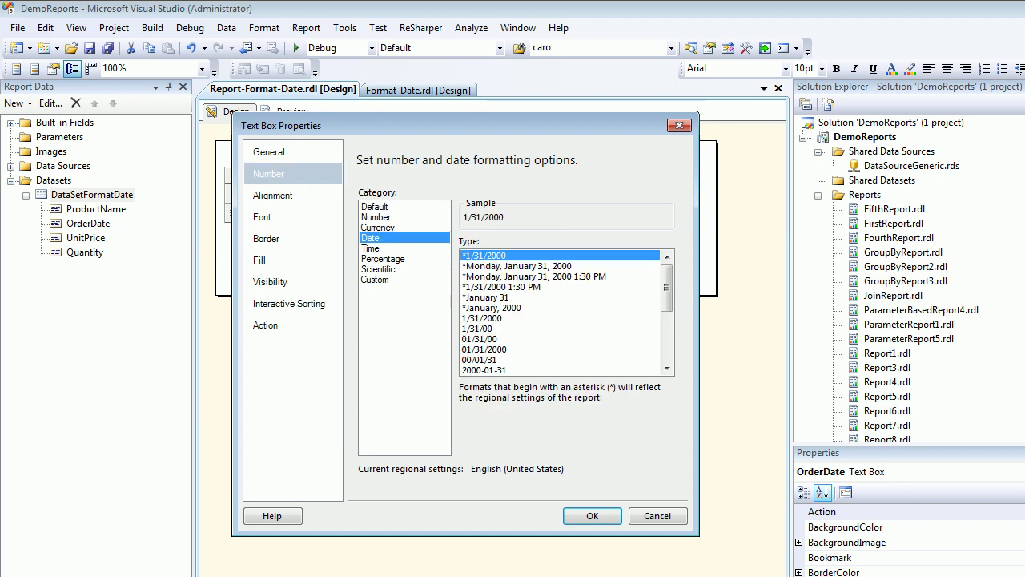
scroll(560, 312, "down", 1)
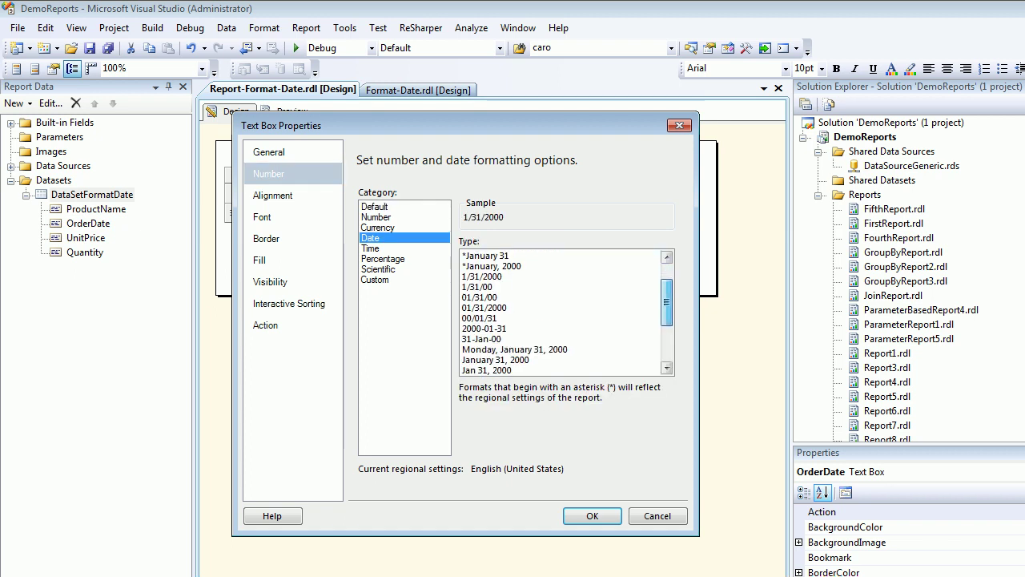
scroll(561, 313, "down", 1)
scroll(560, 312, "down", 1)
scroll(560, 312, "down", 1)
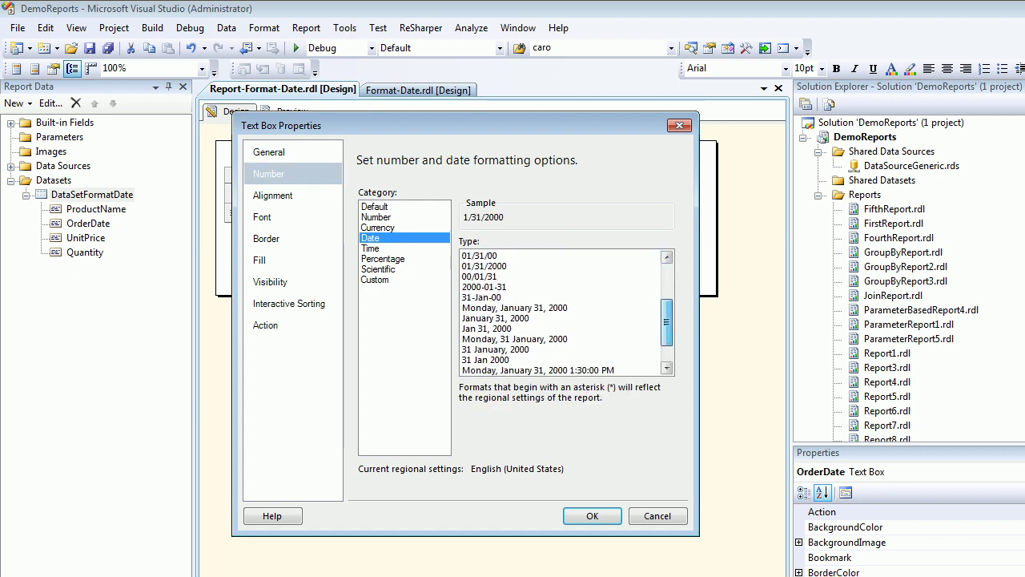
left_click(485, 360)
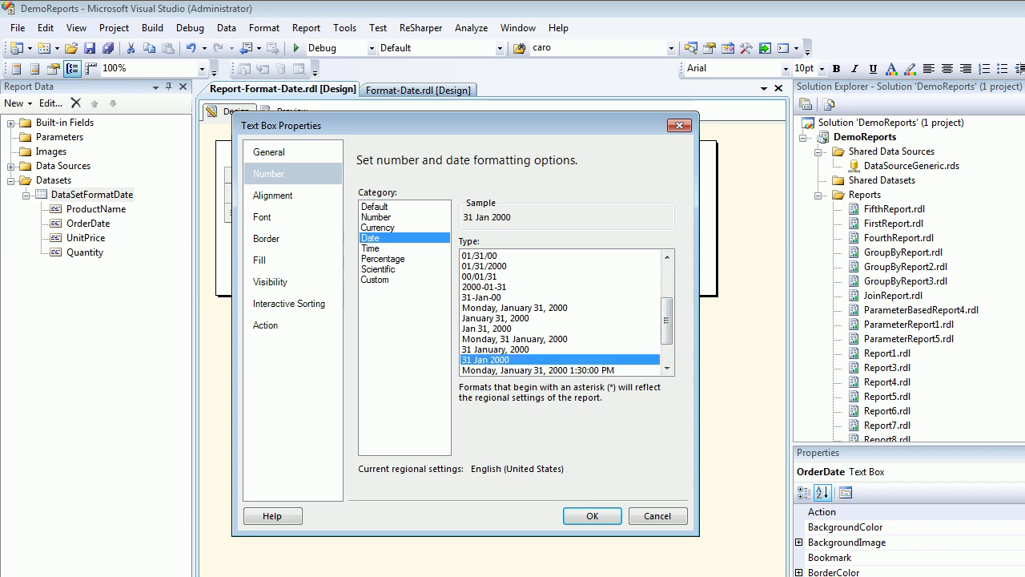
key("Return")
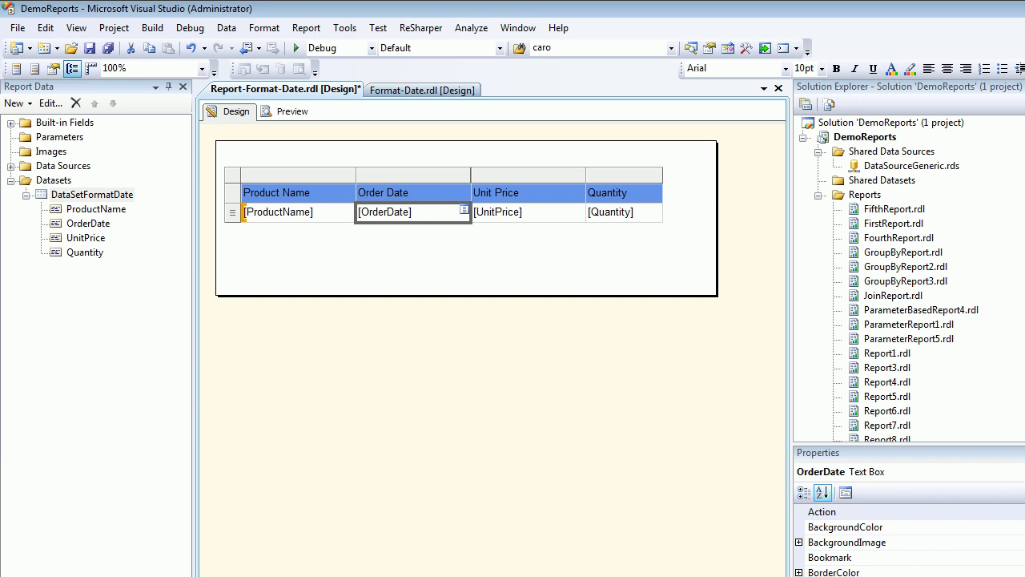
Save the report and preview it to check dates like 04 Jul 1996
left_click(108, 48)
left_click(288, 112)
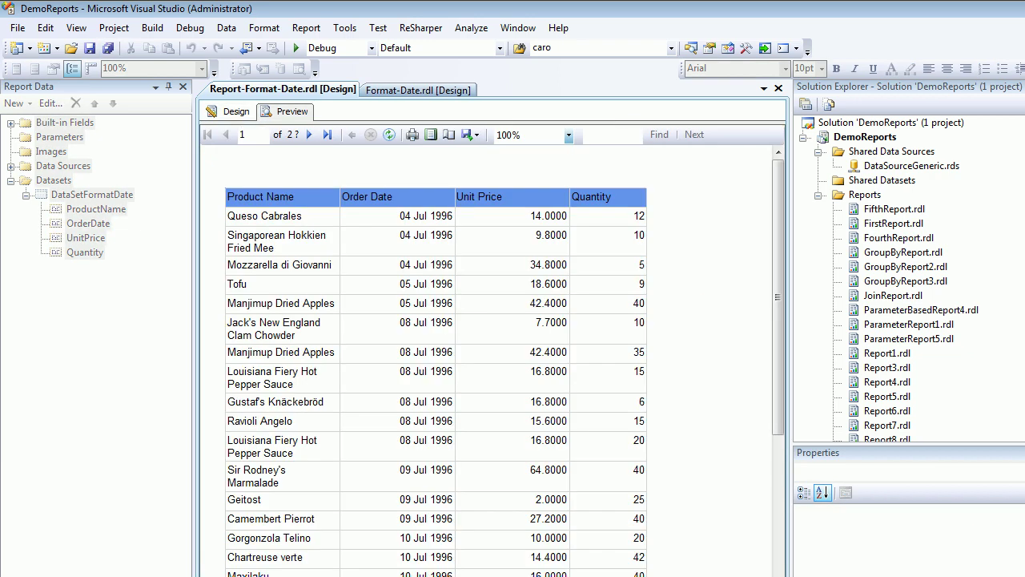
scroll(436, 360, "down", 5)
scroll(437, 360, "down", 5)
scroll(437, 360, "down", 5)
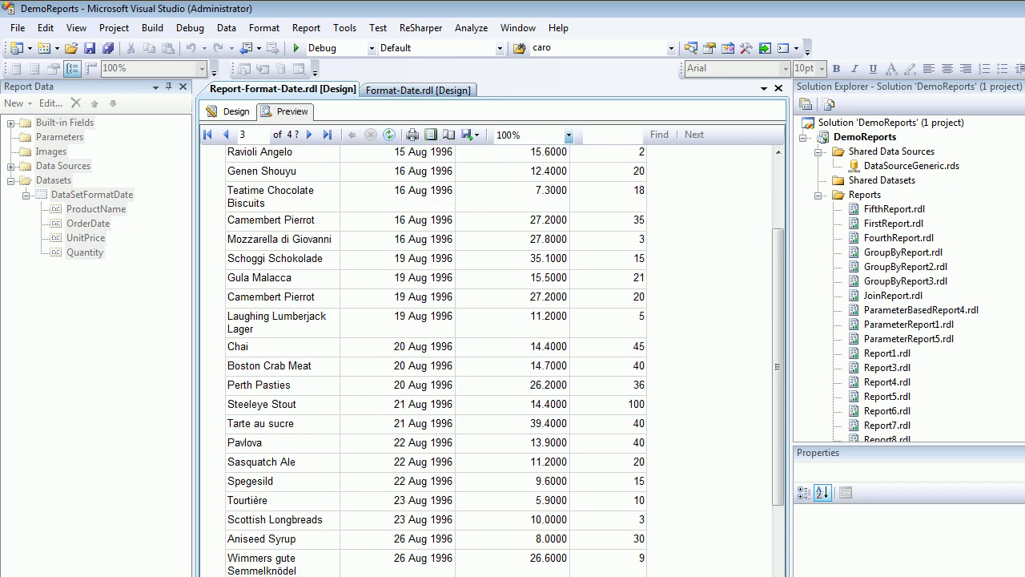
scroll(437, 361, "down", 5)
scroll(436, 360, "up", 5)
Format the OrderDate text box as the 2000-01-31 (yyyy-MM-dd) date style
left_click(236, 112)
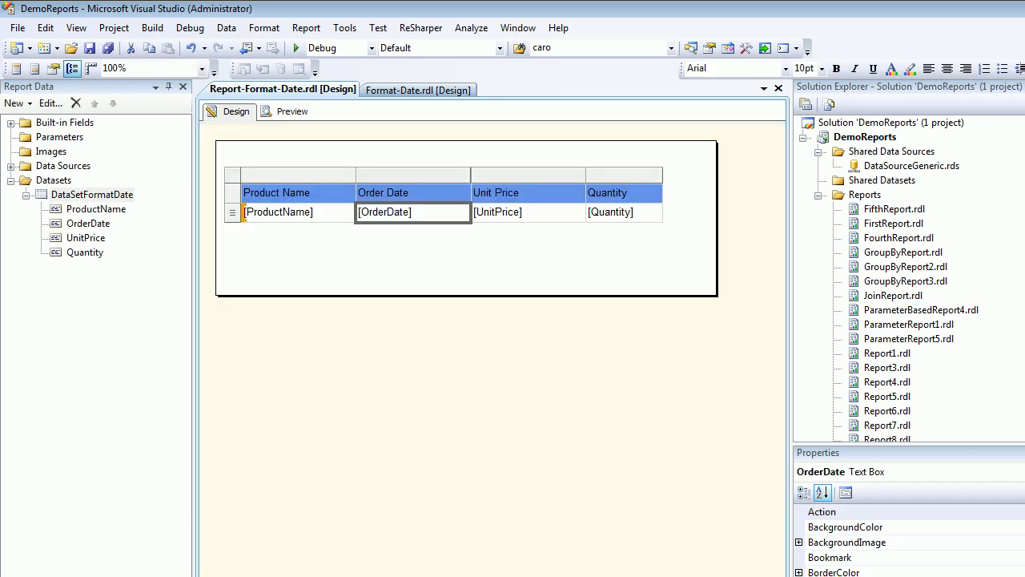
right_click(410, 218)
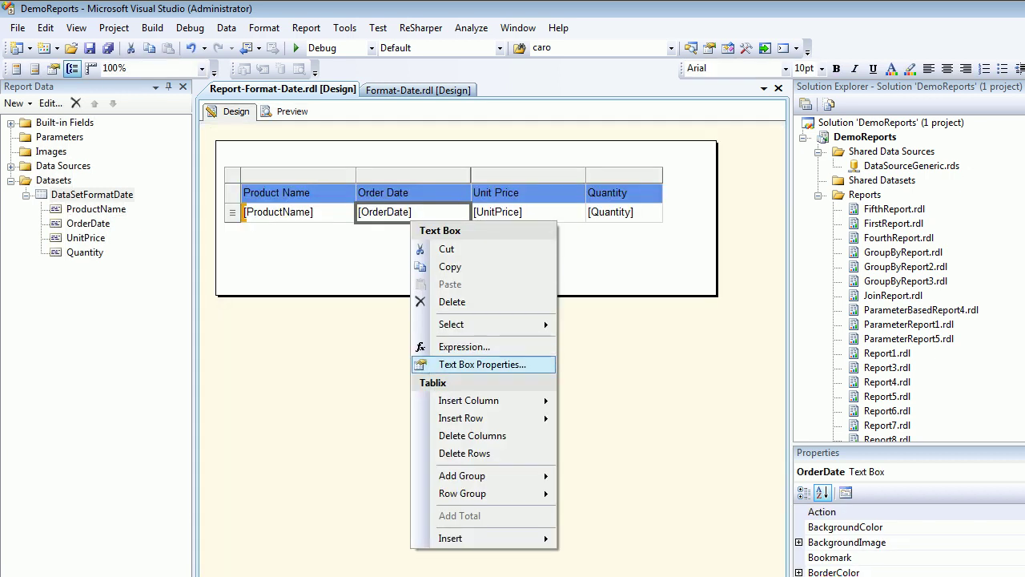
left_click(473, 364)
left_click(443, 195)
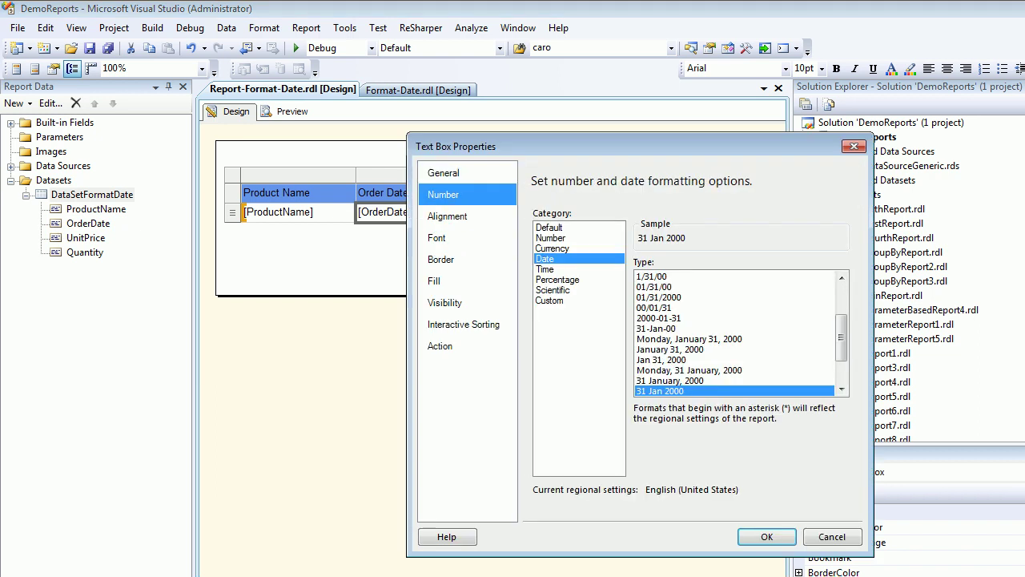
left_click(658, 318)
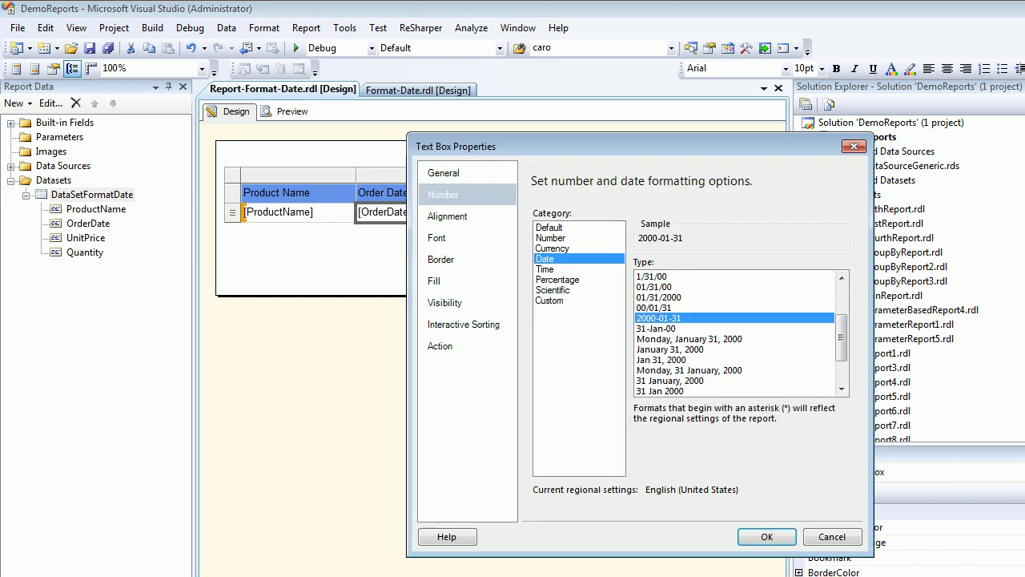
left_click(767, 536)
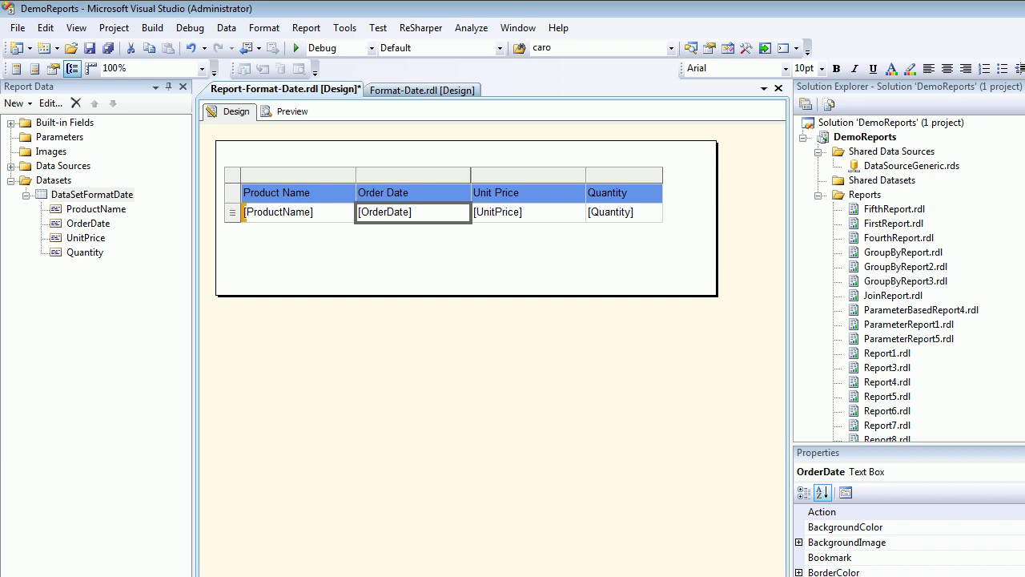
Preview the report to check order dates now render like 1996-07-04
left_click(292, 111)
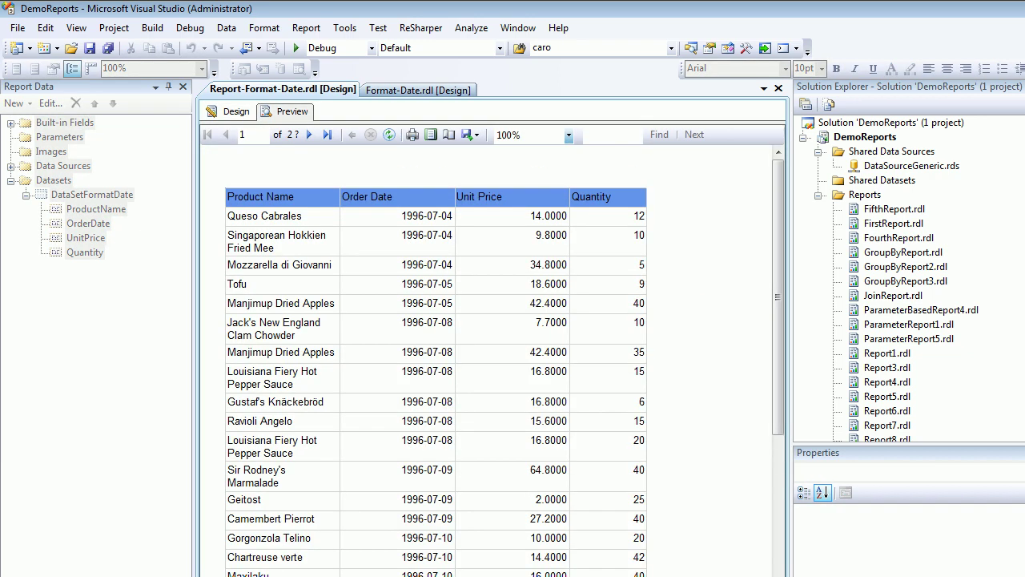